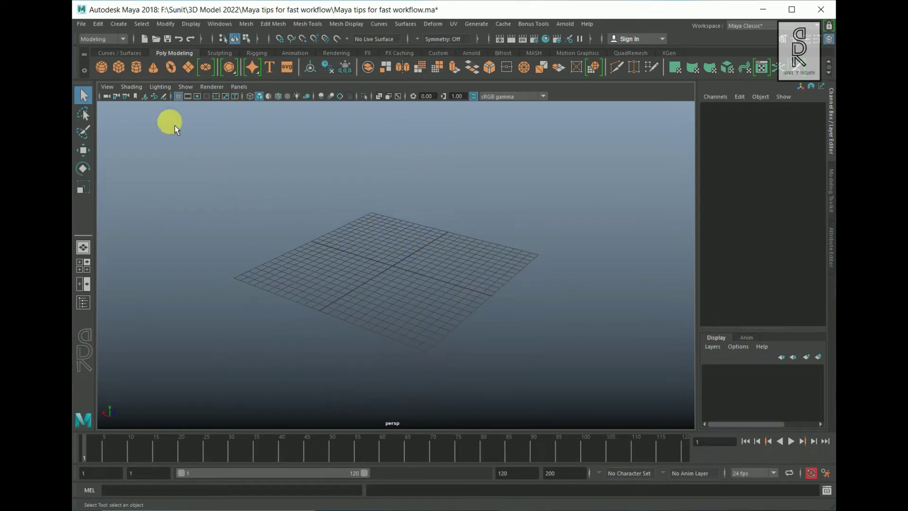
Create a polygon cylinder, hide the grid, and display the cylinder shaded in the perspective view
left_click(136, 67)
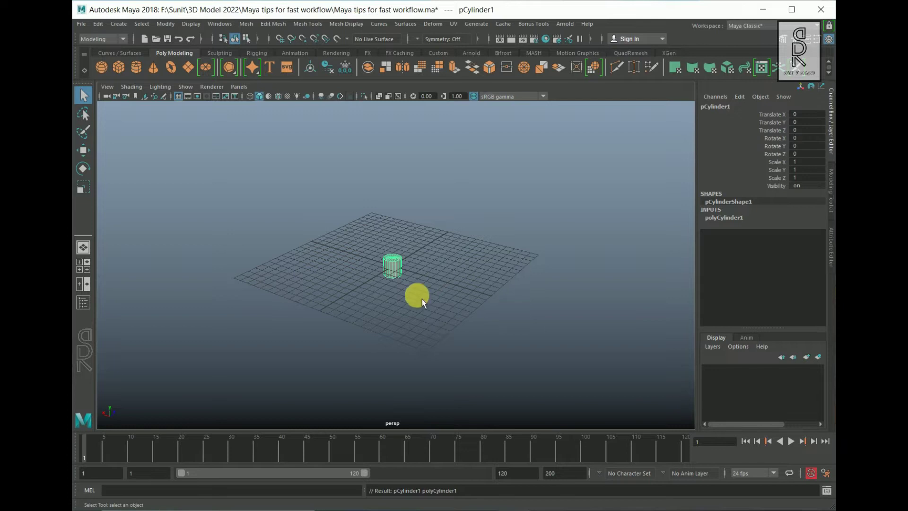
key("f")
left_click(178, 96)
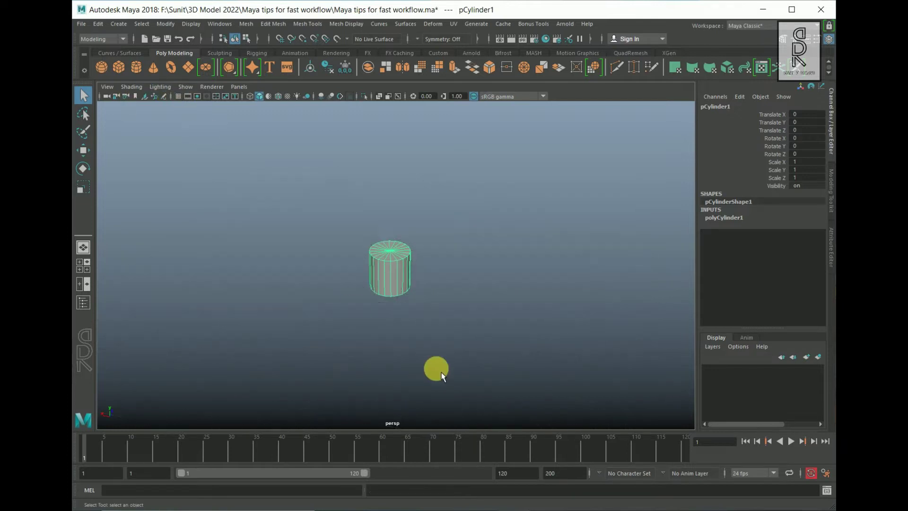
key("5")
scroll(449, 368, "up", 2)
scroll(388, 333, "up", 2)
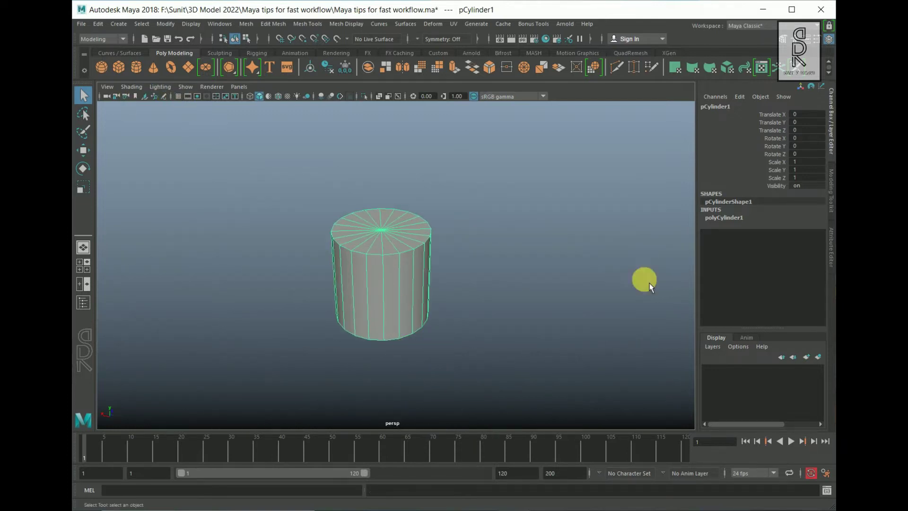
Set the cylinder's height subdivisions and cap subdivisions to 10
left_click(728, 218)
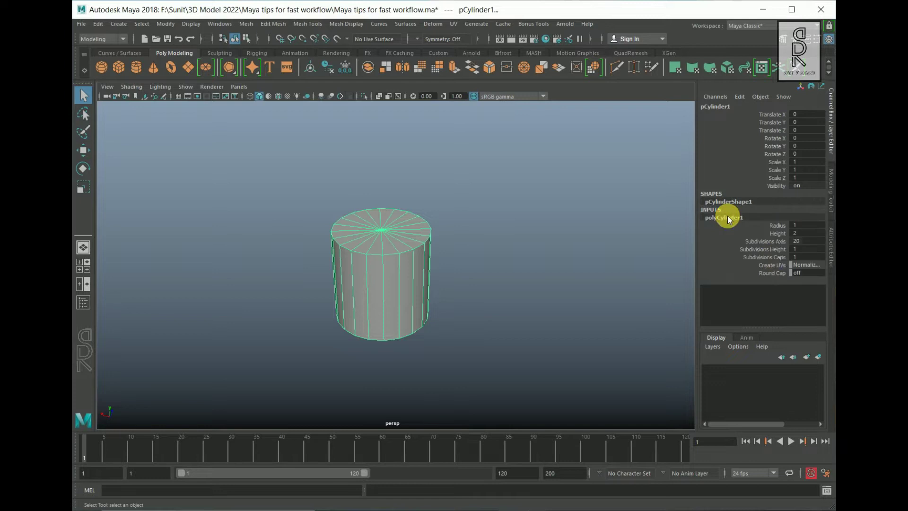
left_click(769, 250)
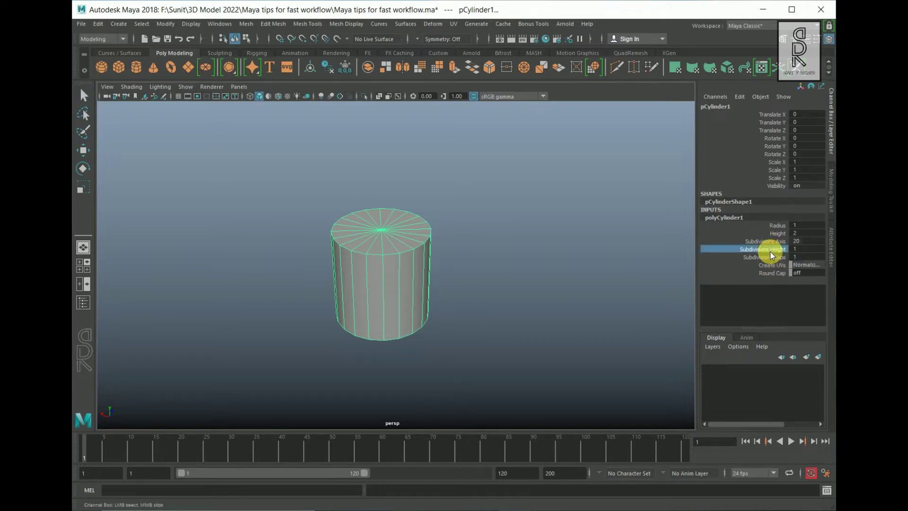
middle_click_drag(367, 383, 427, 379)
left_click(811, 249)
left_click(810, 258)
type("10")
key("Return")
Switch the cylinder to face selection and select the entire topmost loop of side faces
scroll(422, 310, "up", 5)
left_click_drag(422, 311, 423, 331, "alt")
left_click(609, 279)
scroll(422, 269, "up", 4)
left_click_drag(422, 269, 421, 295, "alt")
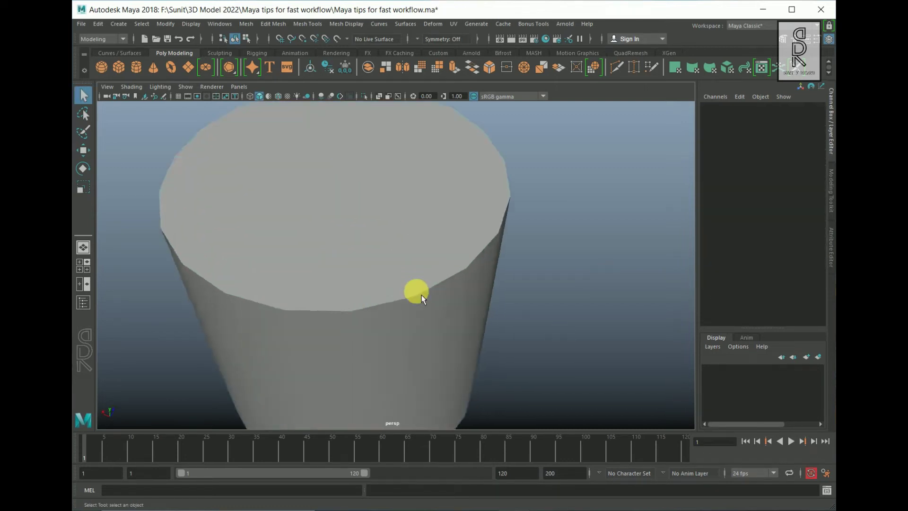
left_click(421, 294)
key("f")
left_click_drag(341, 188, 446, 276, "alt")
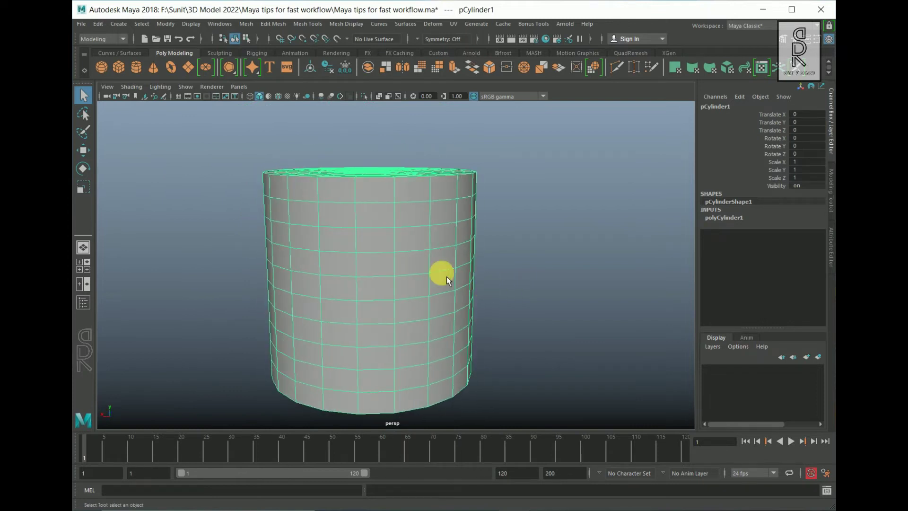
right_click(386, 204)
right_click_drag(384, 220, 386, 232)
left_click_drag(355, 227, 393, 203)
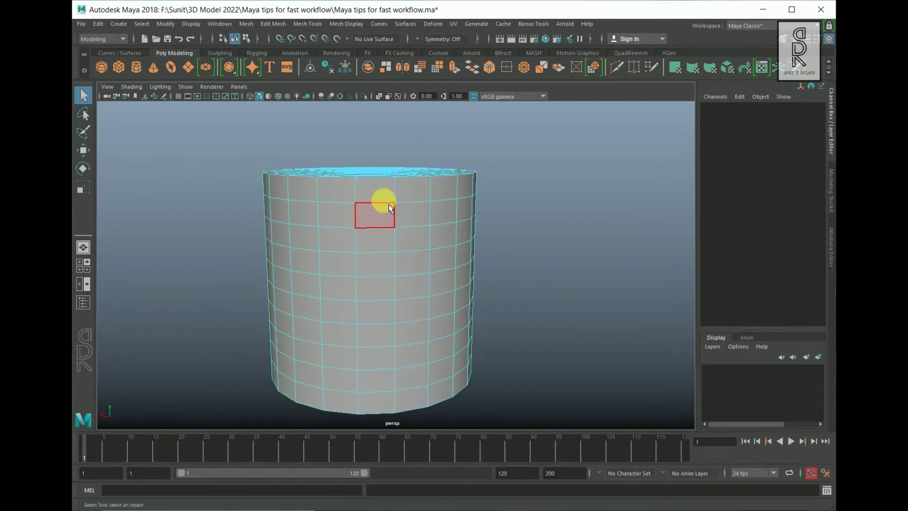
left_click(385, 197)
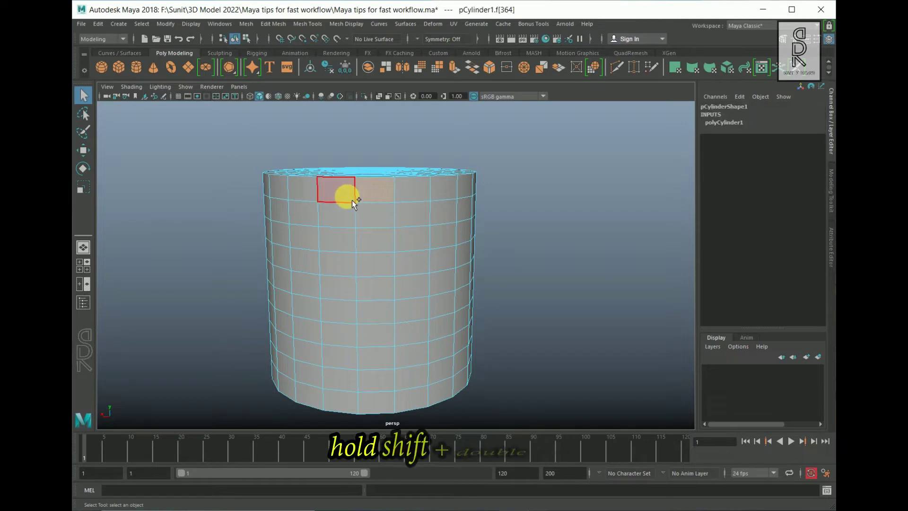
double_click(351, 200, "shift")
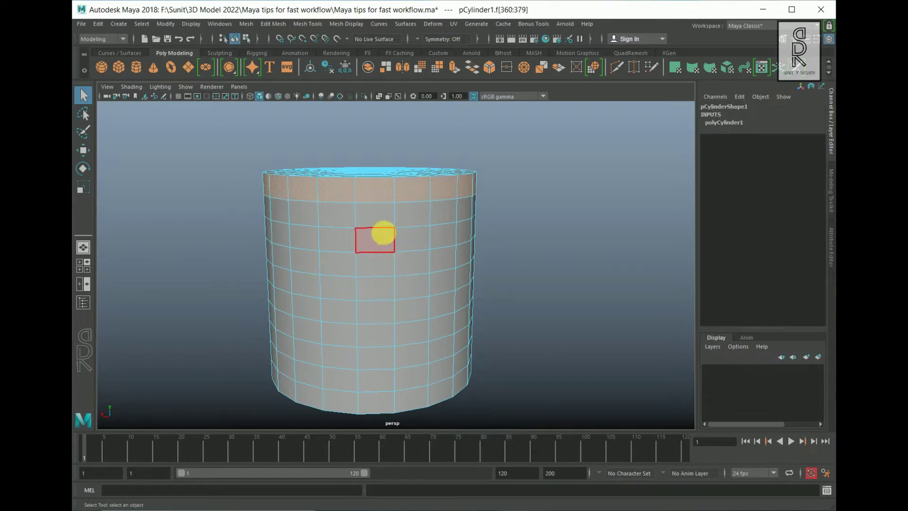
Add the second, third and fifth side face loops to the selection, and try to add the seventh loop
left_click(376, 219, "shift")
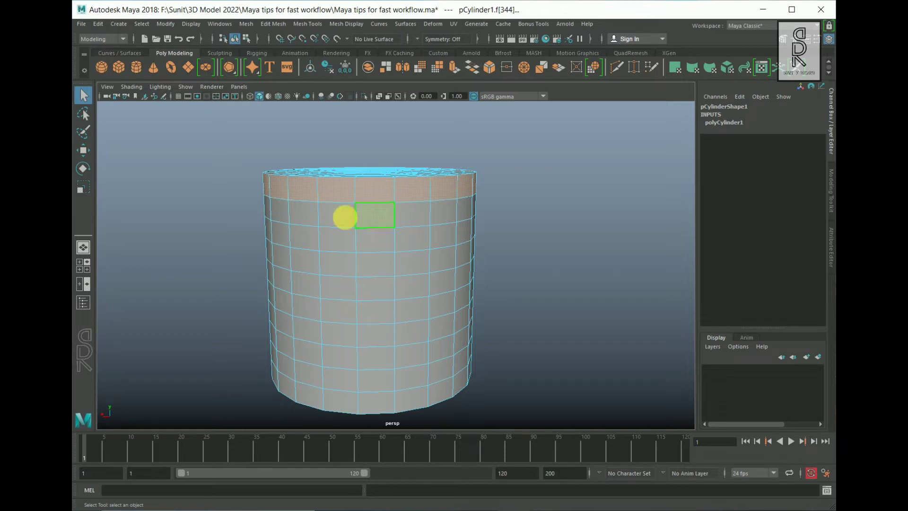
double_click(350, 219, "shift")
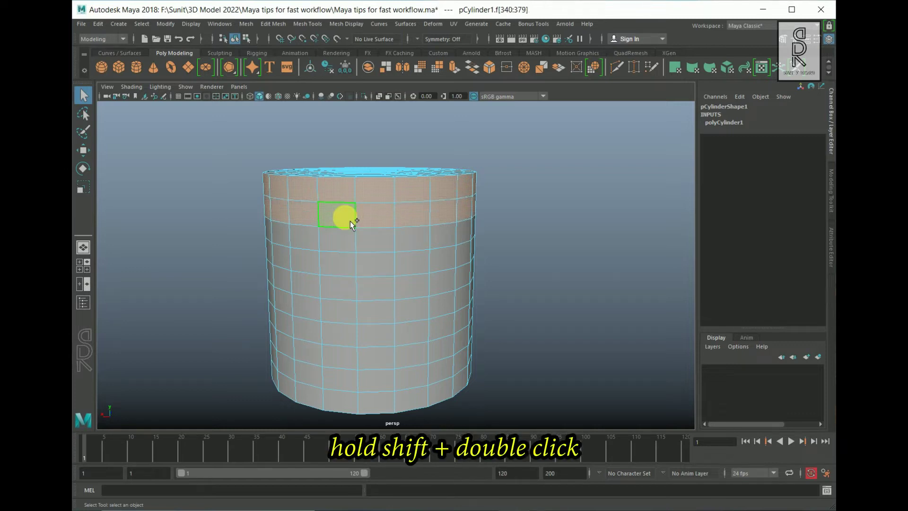
left_click(384, 243, "shift")
double_click(349, 241, "shift")
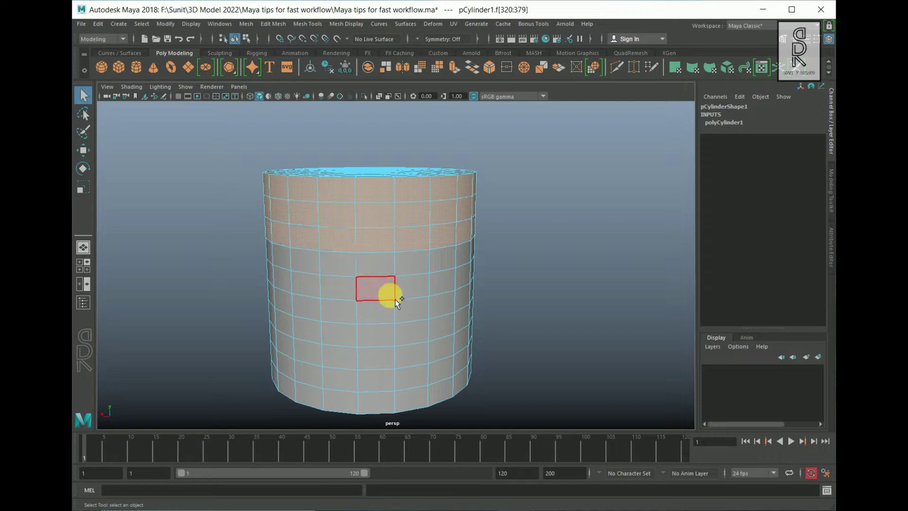
double_click(351, 296, "shift")
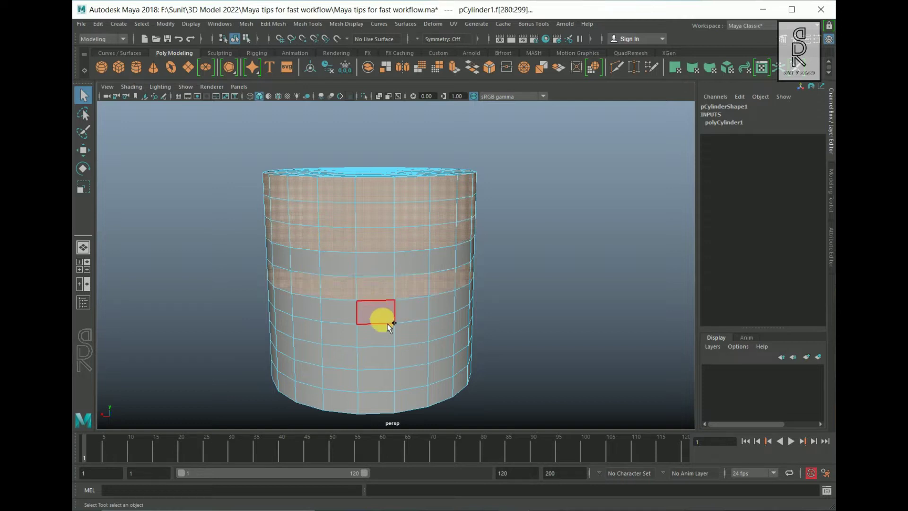
double_click(382, 339, "shift")
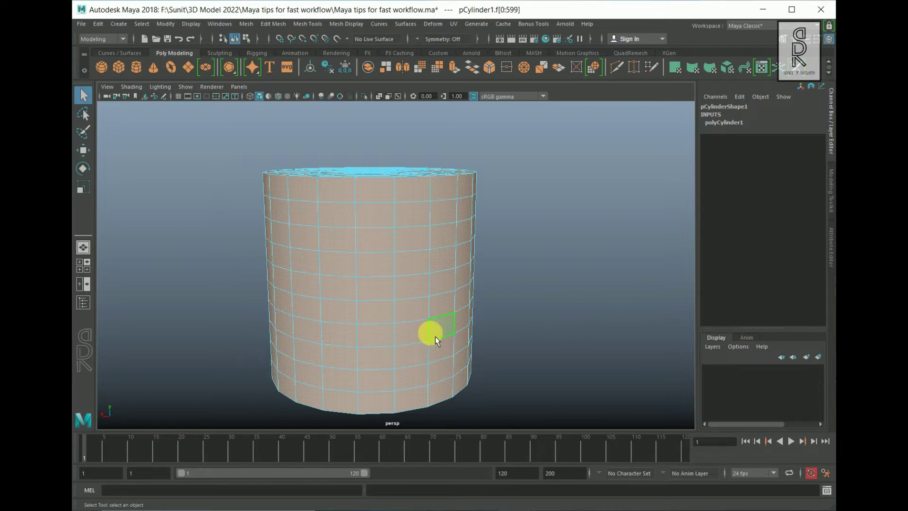
Clear the face selection, select the second and fourth side face loops from the top, and deselect them
key("F10")
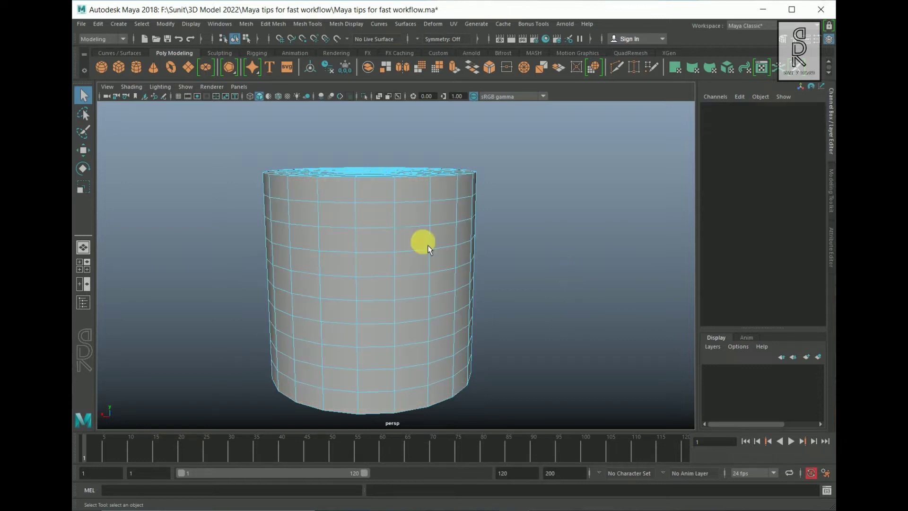
left_click(390, 222)
double_click(348, 218, "shift")
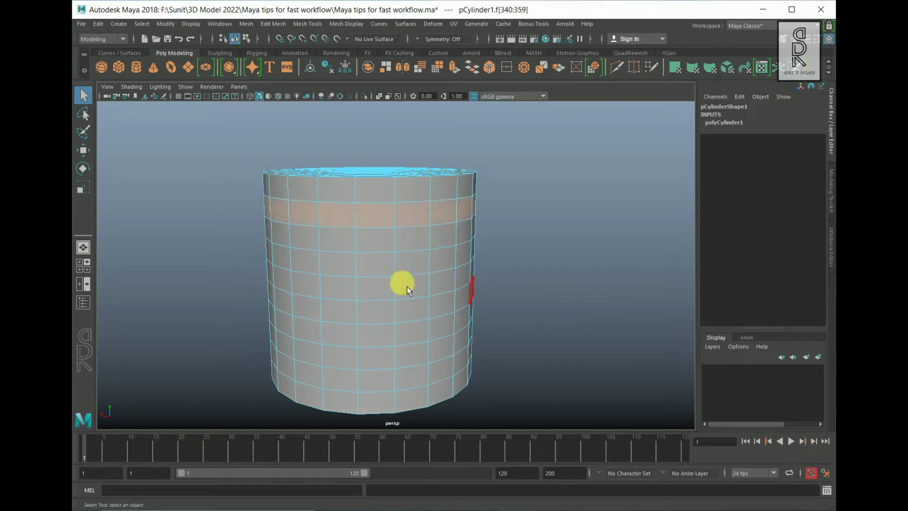
left_click(387, 267, "shift")
double_click(350, 270, "shift")
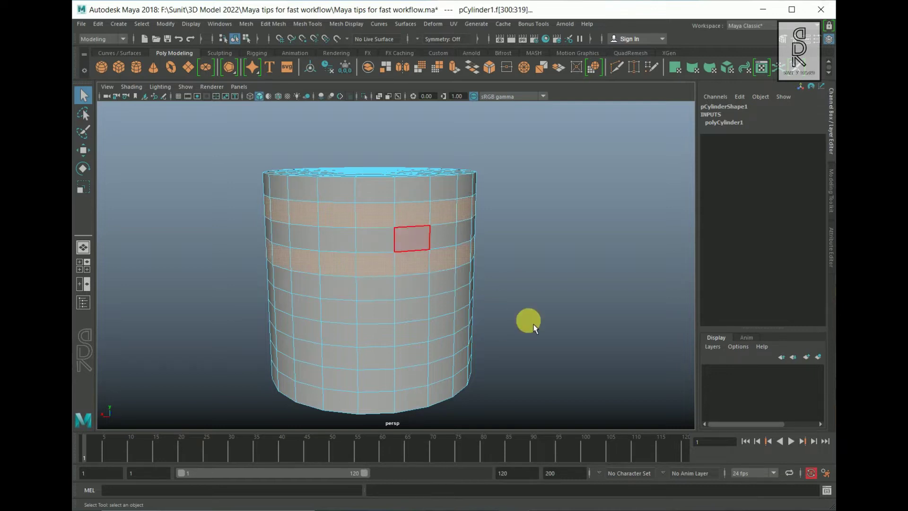
left_click(572, 286)
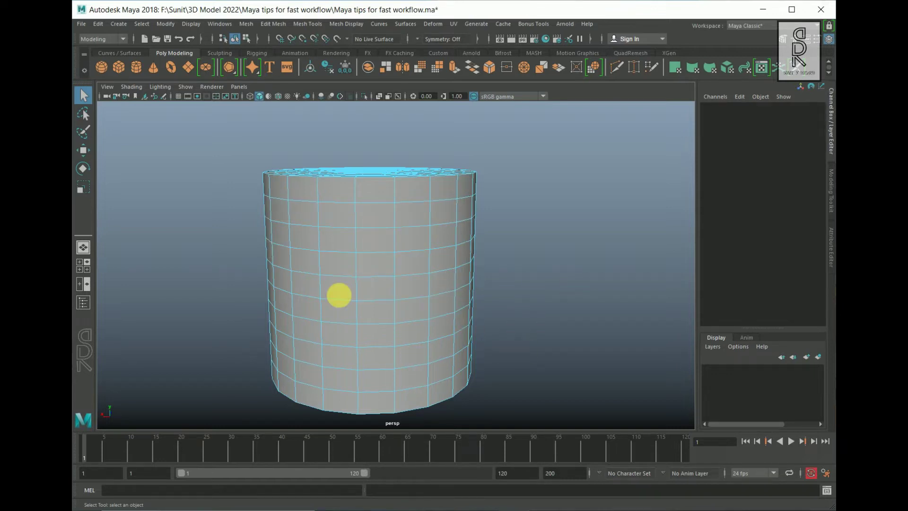
In the front view, select the cylinder's top five rows of side faces with selection boxes
key("space")
key("space")
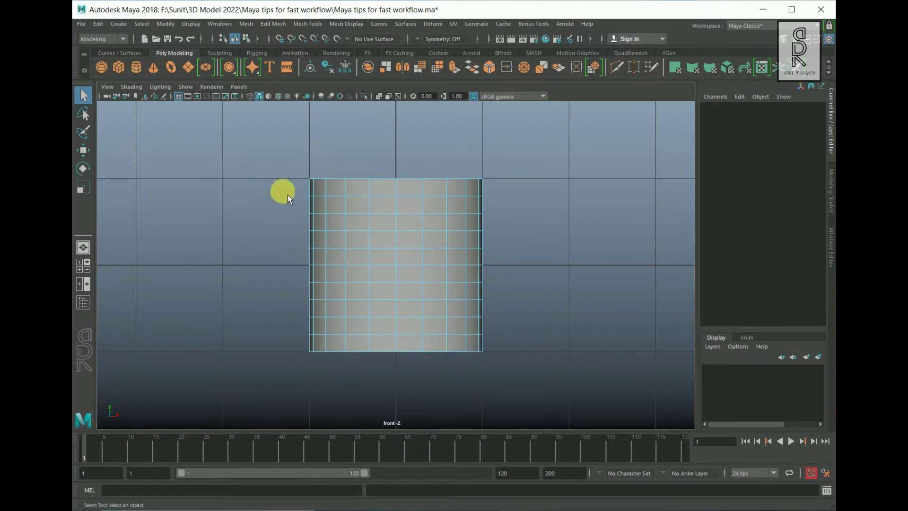
left_click_drag(551, 196, 604, 191)
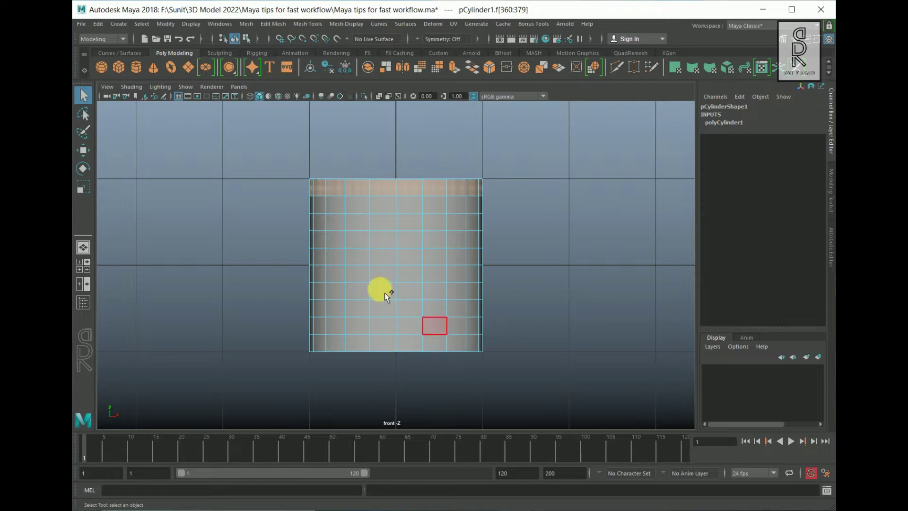
left_click_drag(243, 224, 597, 227, "shift")
left_click_drag(267, 258, 597, 273, "shift")
left_click_drag(622, 241, 620, 240, "shift")
left_click_drag(559, 212, 563, 214, "shift")
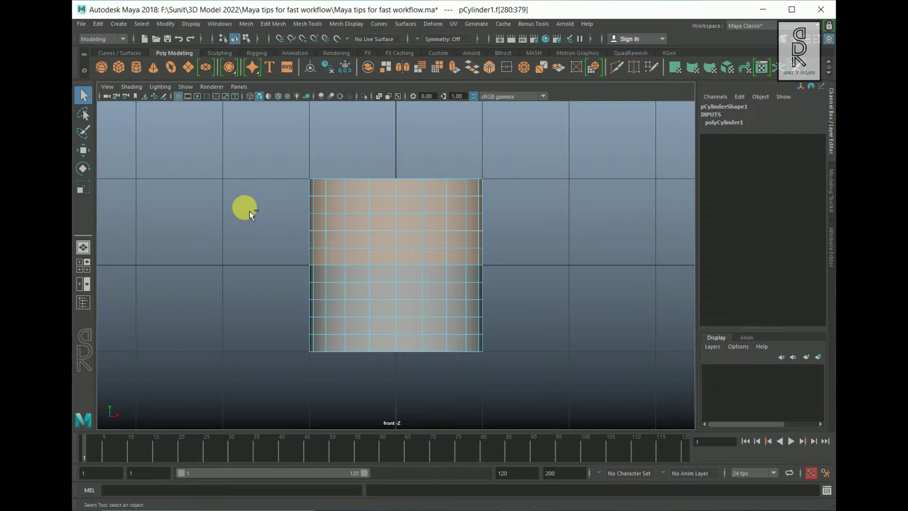
Box-deselect the second and fourth face rows from the top, re-add the second row, and remove it again
left_click_drag(259, 206, 536, 216, "ctrl")
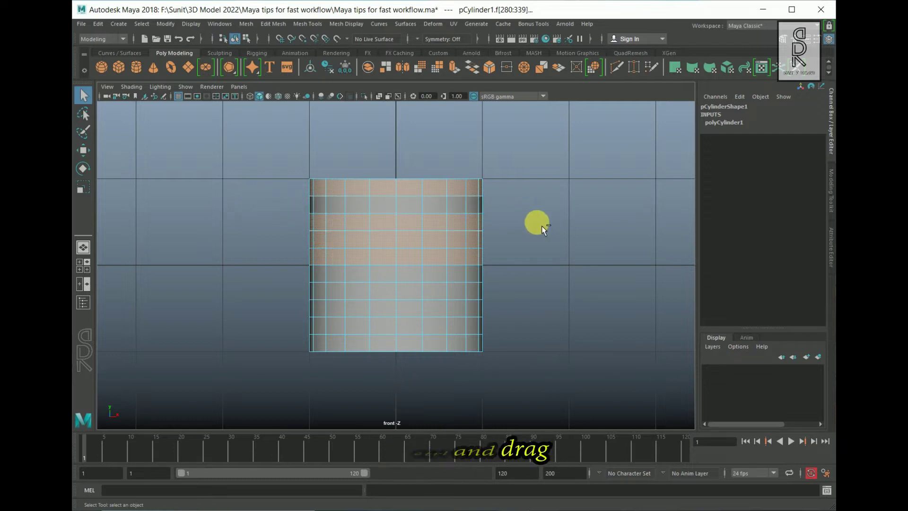
left_click_drag(438, 245, 528, 245, "ctrl")
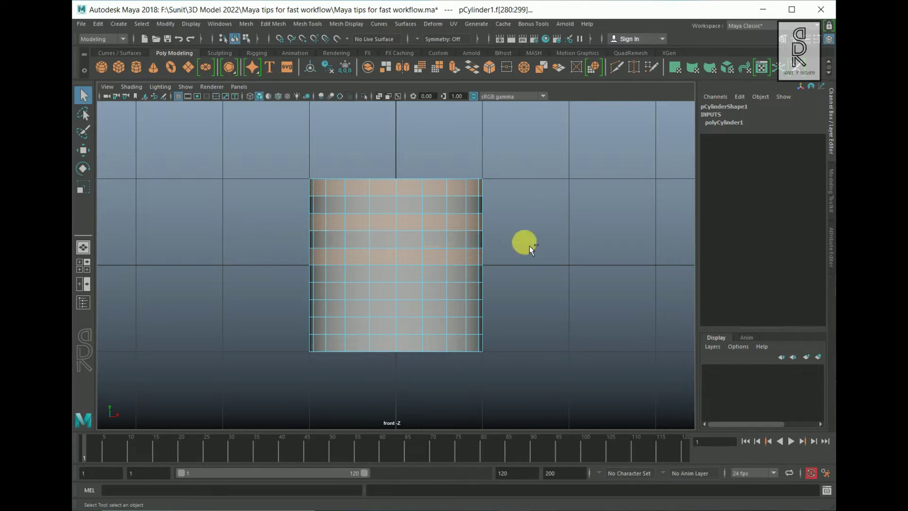
left_click_drag(283, 208, 405, 210, "shift")
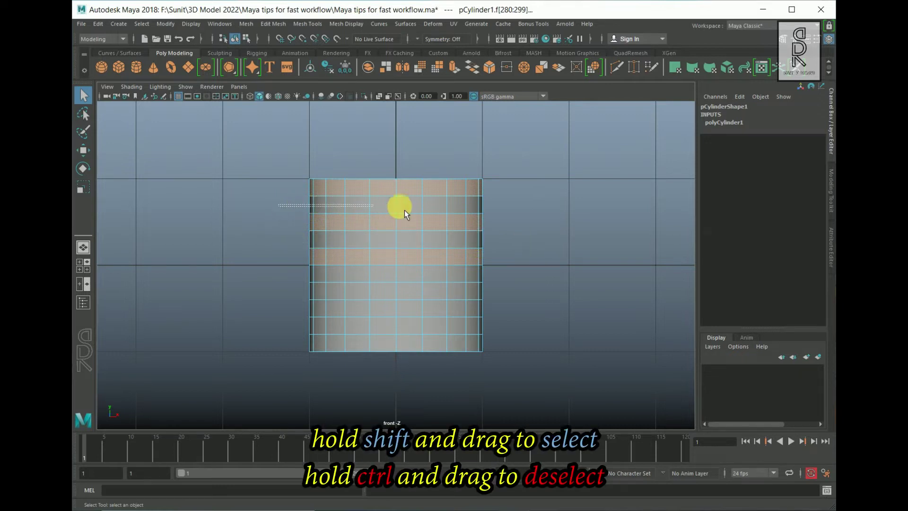
left_click_drag(506, 211, 507, 217, "shift")
left_click_drag(278, 210, 526, 207, "ctrl")
Return to the perspective view, clear the selection, and select the three outermost face rings of the top cap
key("space")
key("space")
left_click(581, 252)
left_click_drag(579, 253, 507, 295, "alt")
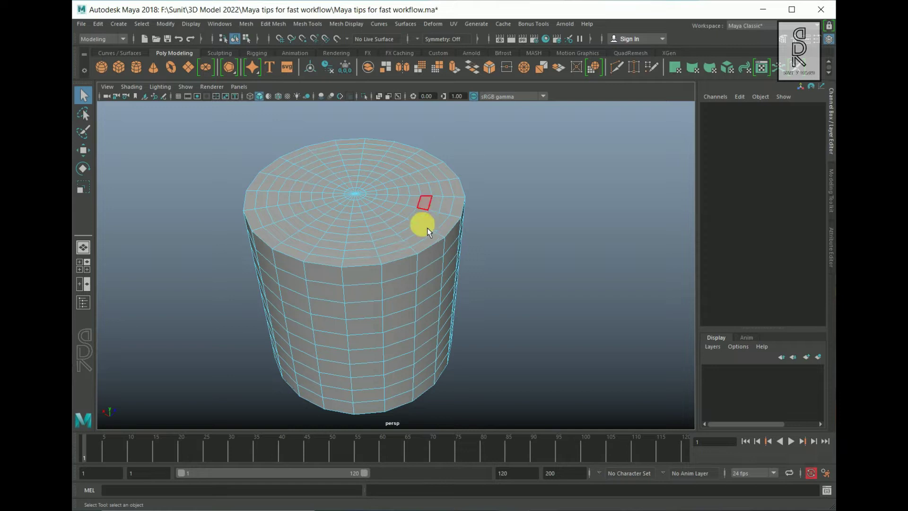
scroll(406, 290, "up", 5)
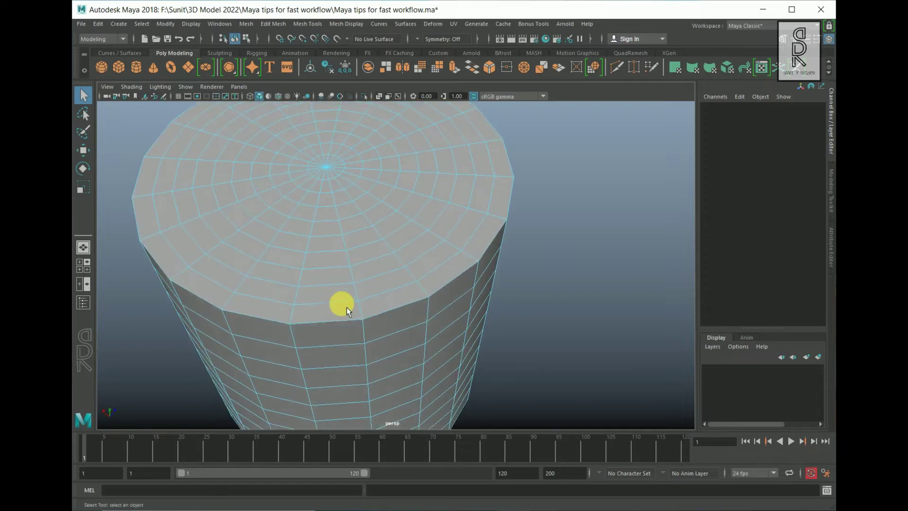
left_click(347, 311)
double_click(288, 310, "shift")
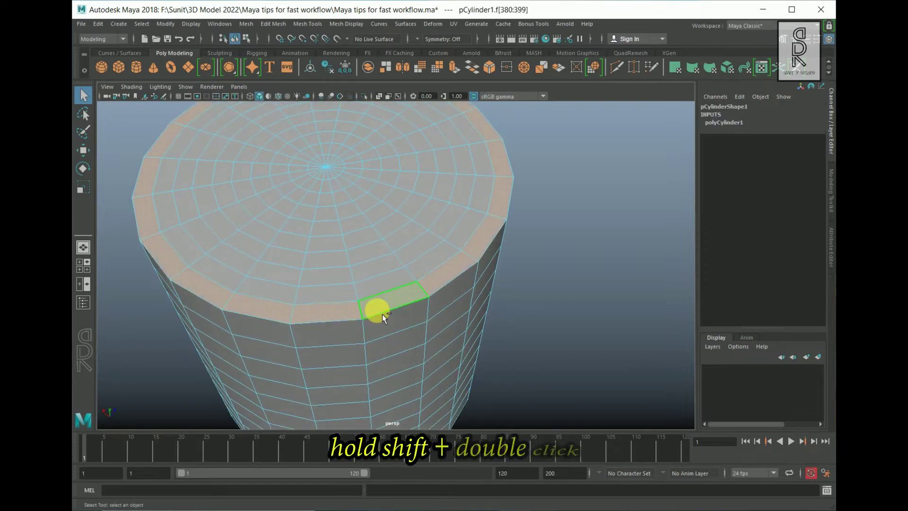
double_click(339, 301, "shift")
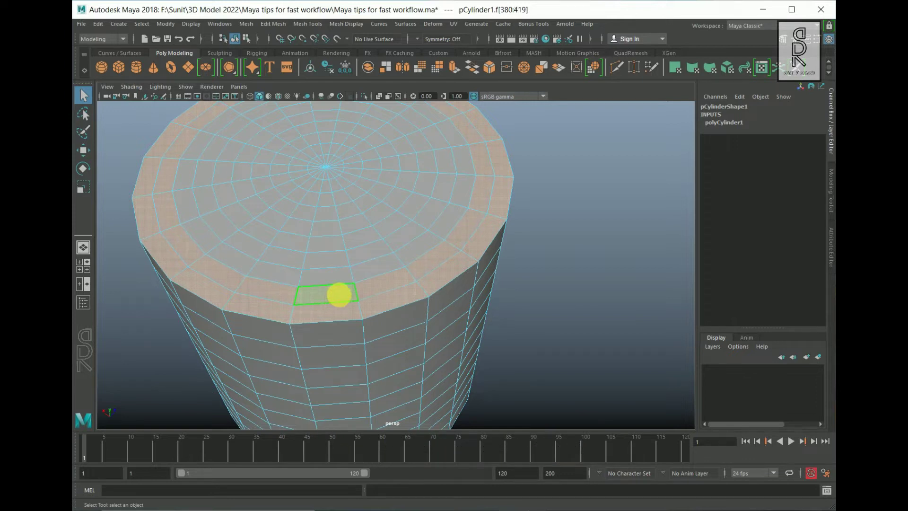
double_click(347, 283, "shift")
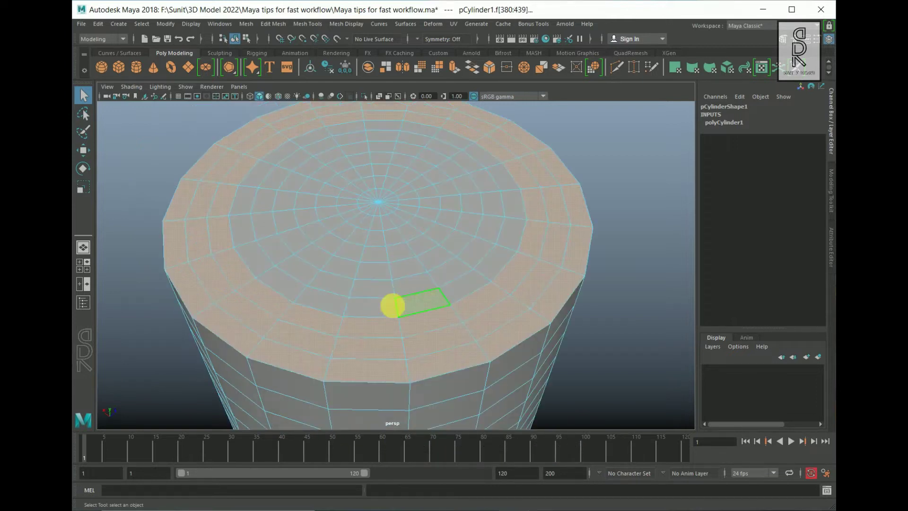
Extend the top cap's face selection with the next rings toward the centre
double_click(383, 309, "shift")
left_click(447, 281, "shift")
double_click(426, 285, "shift")
Try to loop-select the innermost triangular faces of the top cap, starting from different adjacent pairs
middle_click_drag(453, 254, 462, 309, "alt")
right_click_drag(361, 263, 544, 340, "alt")
left_click(372, 254, "shift")
double_click(372, 256, "shift")
left_click(385, 256)
left_click(371, 258, "shift")
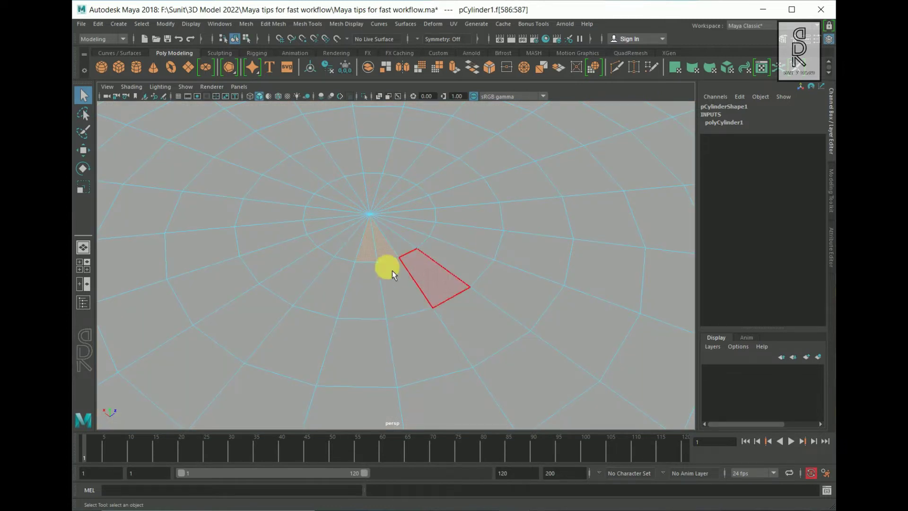
left_click(407, 251)
left_click(417, 240, "shift")
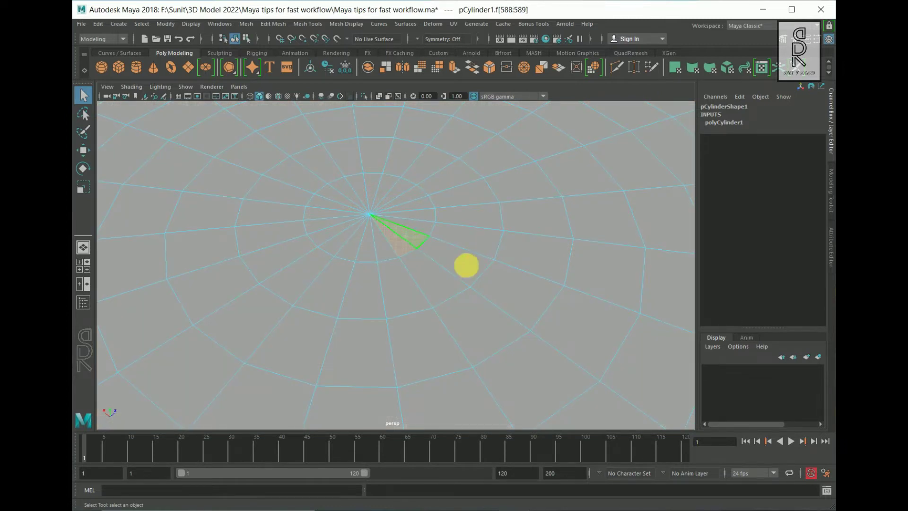
Select the two face rings directly surrounding the top cap's central triangles
scroll(574, 301, "down", 3)
left_click(399, 282)
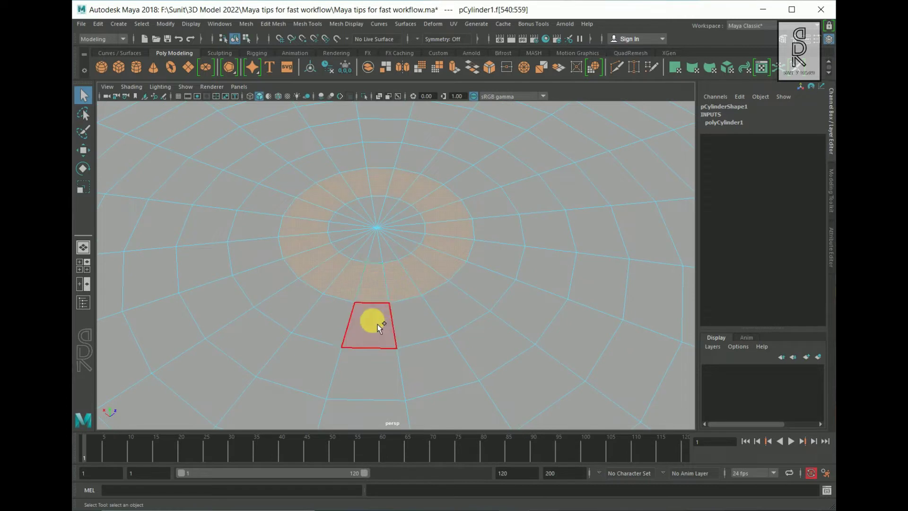
left_click(365, 325, "shift")
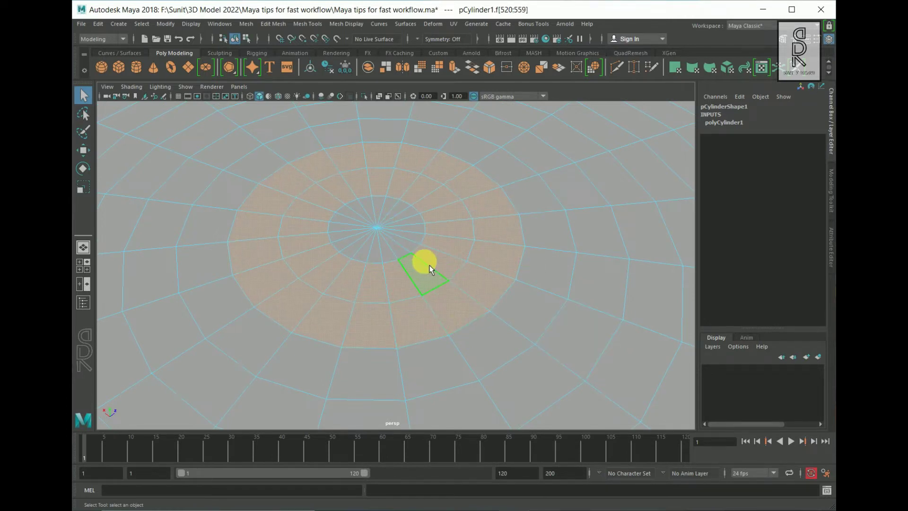
Select the top cap's centre vertex and convert the selection to the faces around it
right_click_drag(423, 235, 327, 230)
left_click(377, 227)
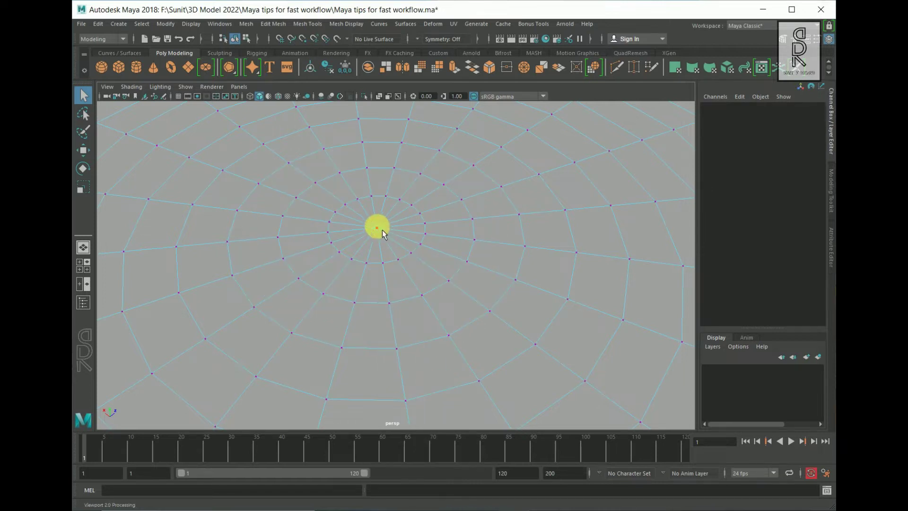
key("ctrl+F11")
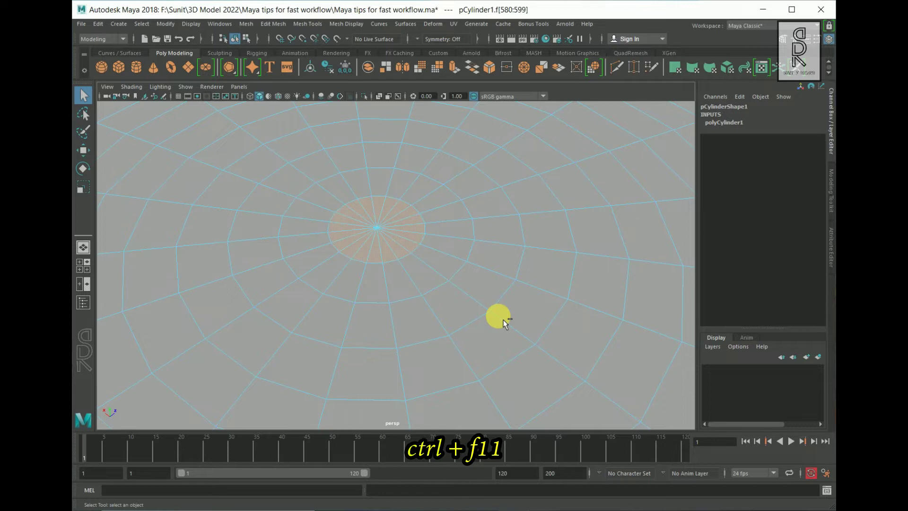
Grow the centre face selection outward repeatedly over the top cap's surrounding rings
scroll(504, 325, "down", 2)
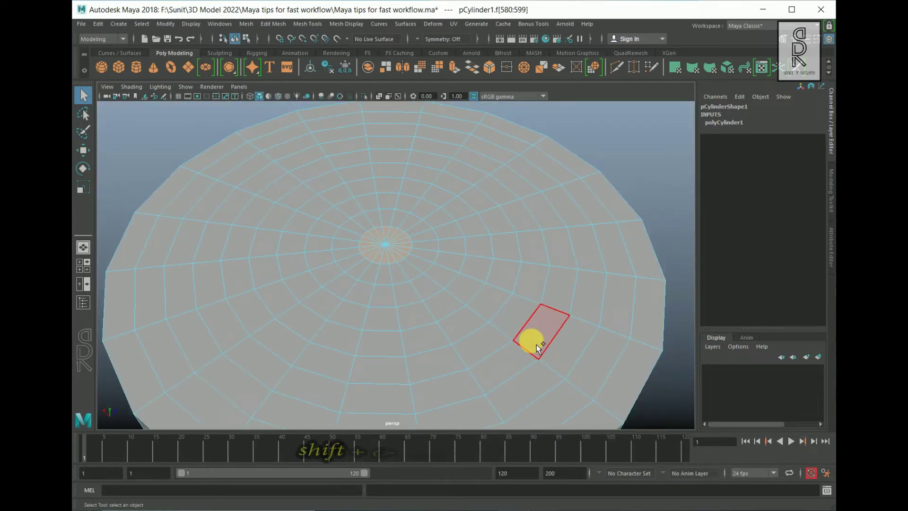
key("shift+period")
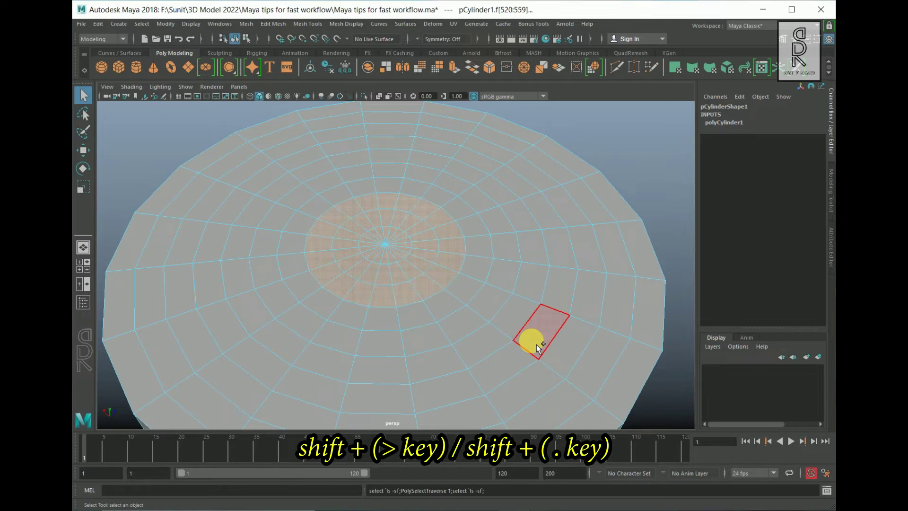
key("shift+period")
key("shift+period")
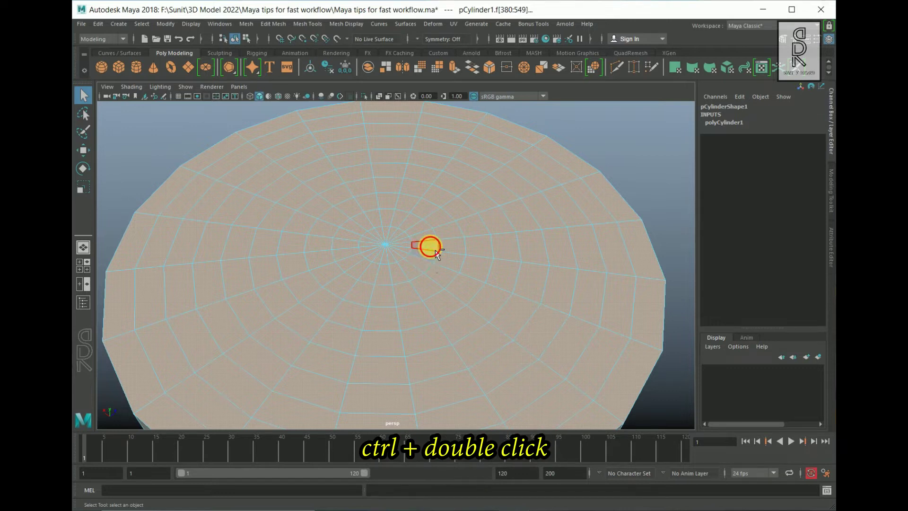
Loop-deselect every second face ring of the top cap, leaving alternating rings selected
left_click(474, 270, "ctrl")
double_click(484, 252, "ctrl")
left_click(529, 285, "ctrl")
double_click(531, 253, "ctrl")
left_click(593, 308, "ctrl")
double_click(600, 267, "ctrl")
left_click(655, 320, "ctrl")
double_click(655, 276, "ctrl")
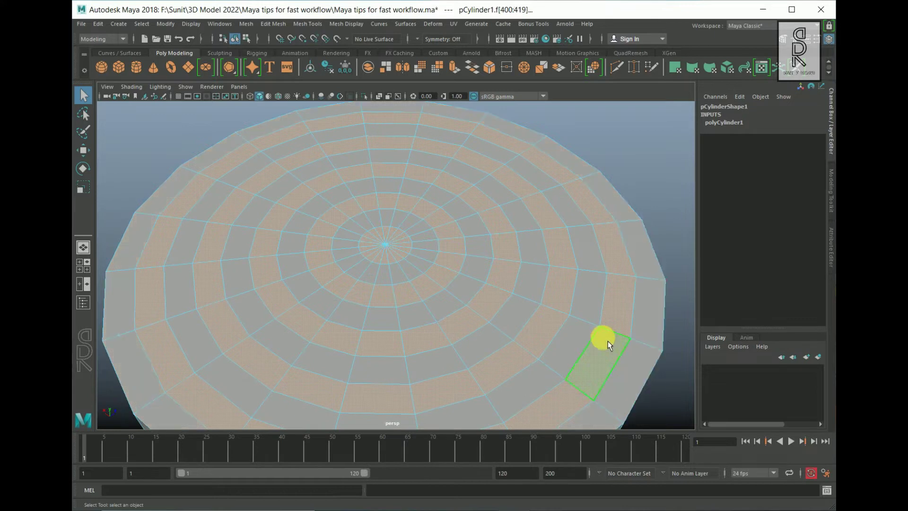
scroll(608, 343, "down", 5)
mouse_move(594, 348)
left_mouse_down("alt")
mouse_move(560, 320)
mouse_move(544, 324)
mouse_move(580, 347)
left_mouse_up("alt")
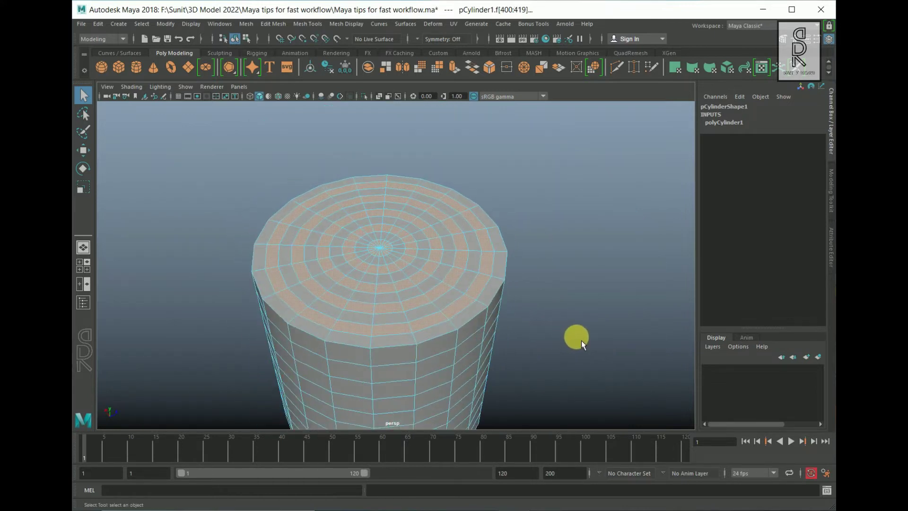
Switch the cylinder from face selection back to object mode
right_click(403, 240)
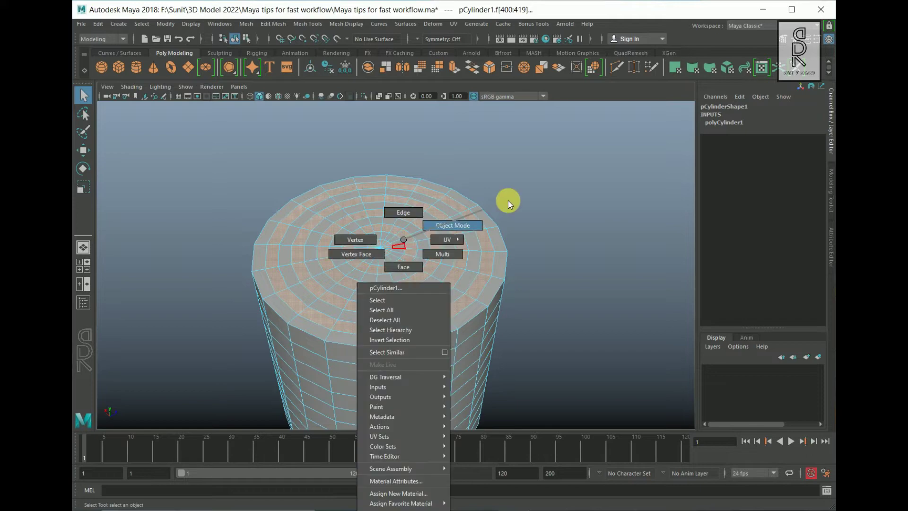
right_click_drag(508, 200, 510, 202)
left_click(622, 278)
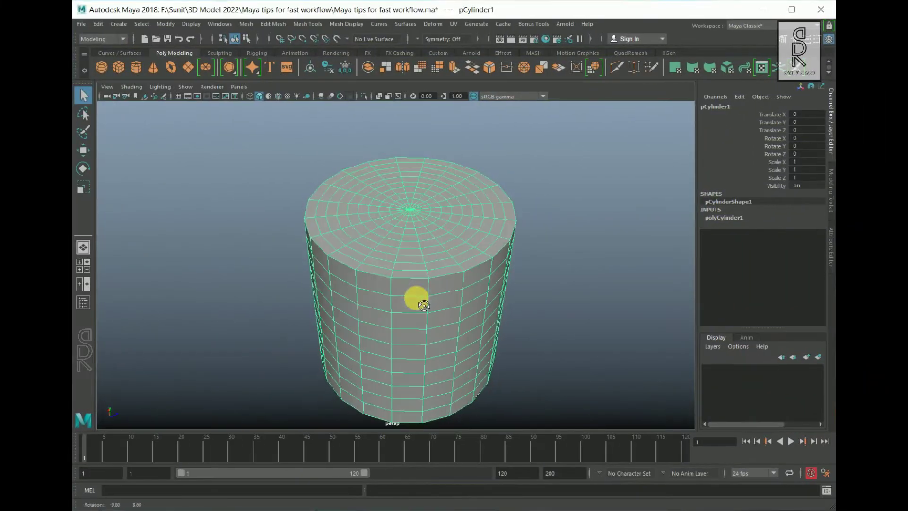
Return the cylinder to face mode with the alternating rings of the top cap selected
scroll(421, 309, "up", 4)
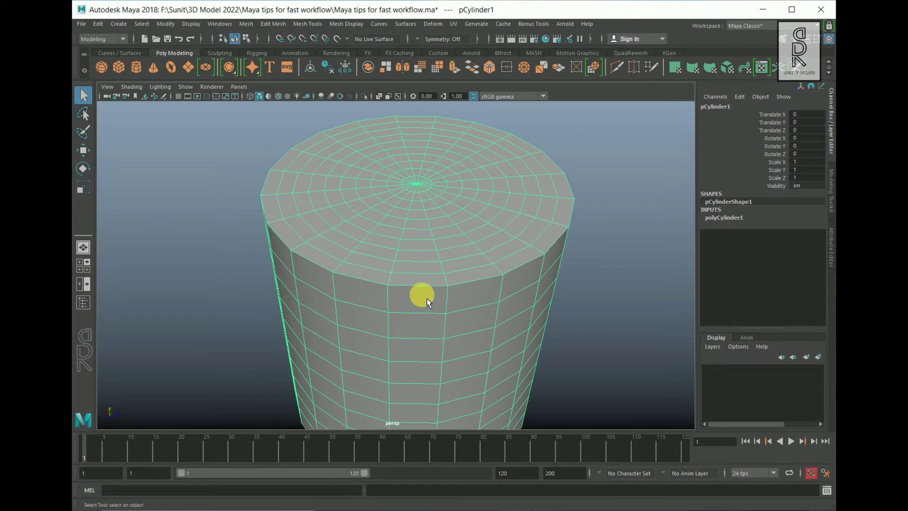
right_click_drag(419, 239, 418, 267)
scroll(411, 250, "up", 3)
double_click(461, 236, "shift")
middle_click_drag(468, 328, 468, 341, "alt")
double_click(444, 222, "shift")
double_click(431, 202, "shift")
left_click_drag(369, 289, 348, 308, "alt")
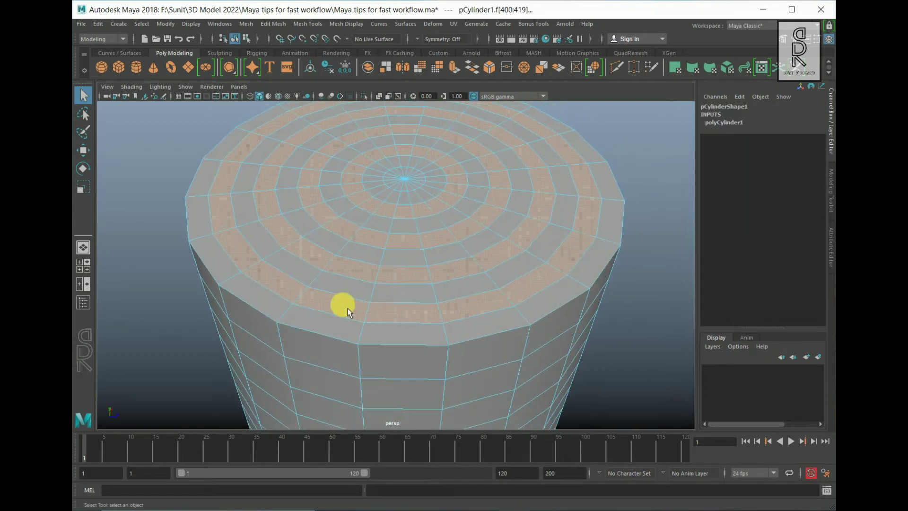
Apply Extrude to the alternating cap rings, try pulling them upward, and undo the pull
right_click_drag(524, 295, 401, 266, "alt")
left_click_drag(401, 267, 403, 253, "alt")
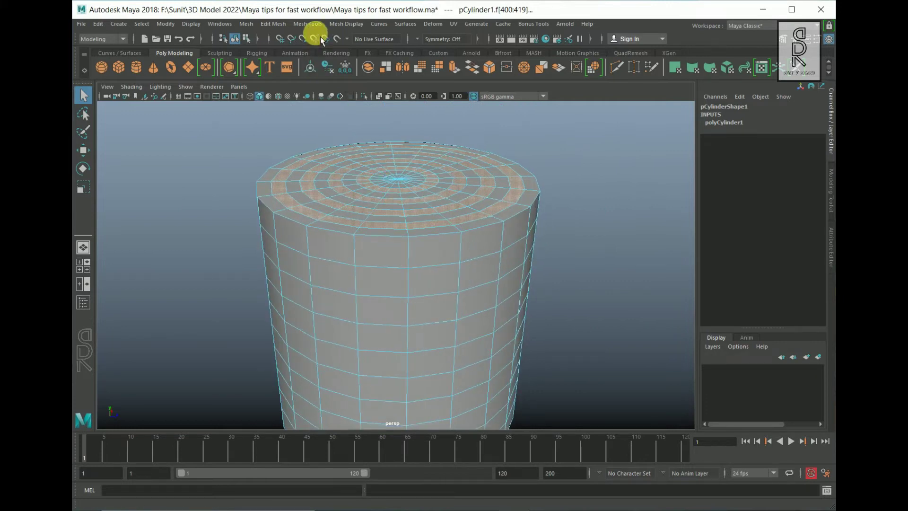
left_click(275, 23)
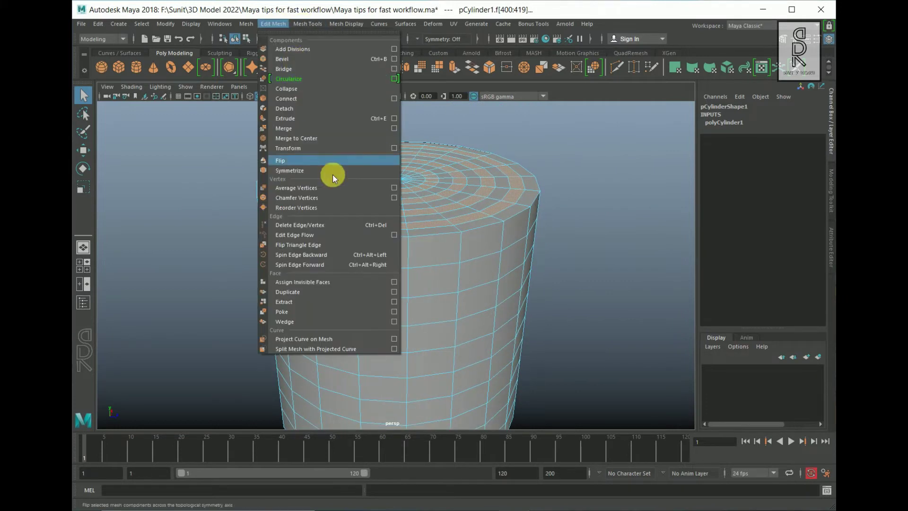
left_click(323, 122)
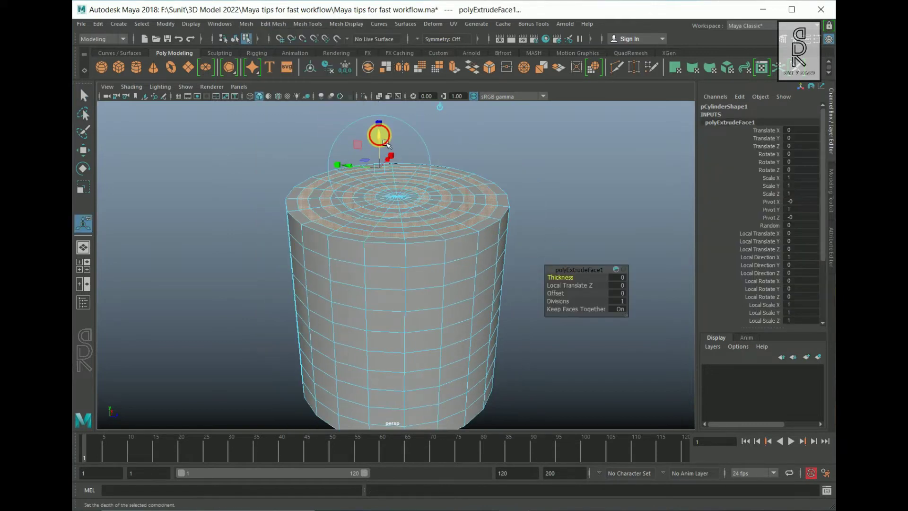
left_click_drag(387, 145, 377, 126)
key("ctrl+z")
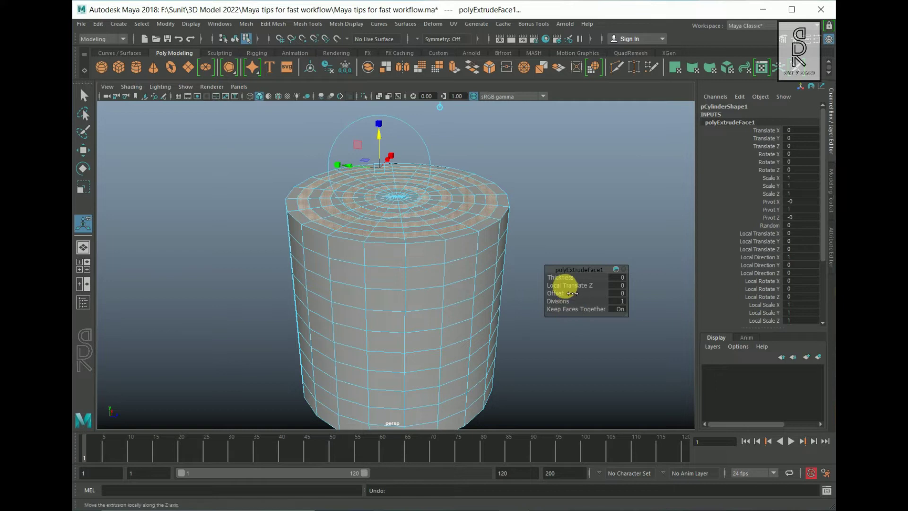
Try adjusting the ring extrusion's thickness interactively, and undo the extrusion
left_click(562, 278)
middle_click_drag(561, 278, 521, 345)
left_click_drag(472, 270, 448, 291, "alt")
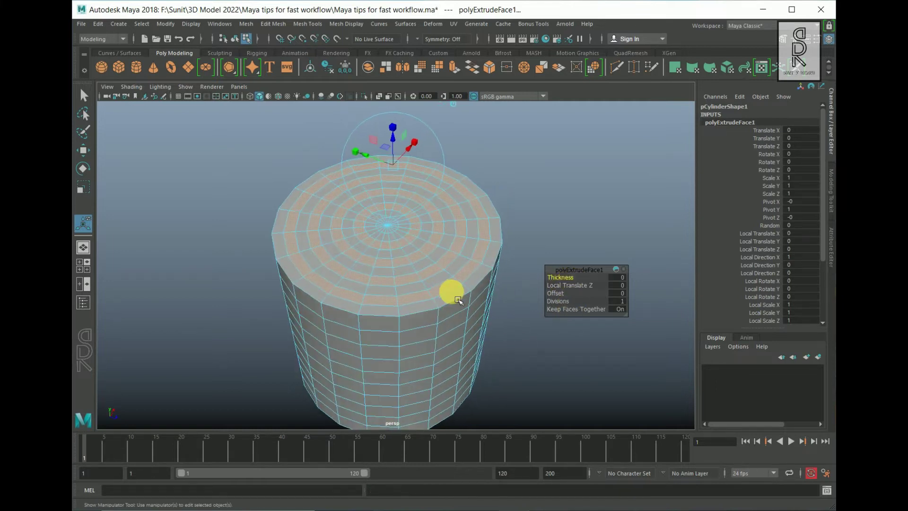
key("ctrl+z")
left_click_drag(557, 209, 531, 278, "alt")
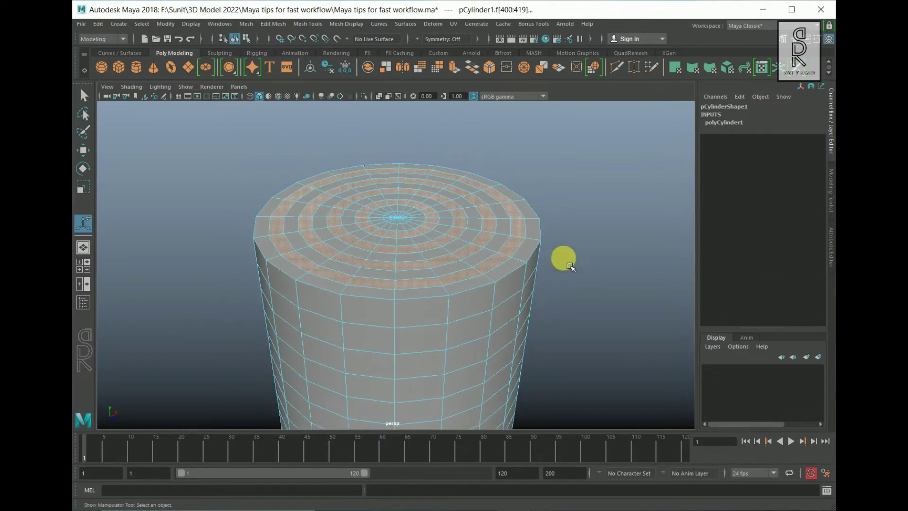
Extrude the selected cap rings again and raise them by a local Z translation of about 0.077
right_click(572, 174, "shift")
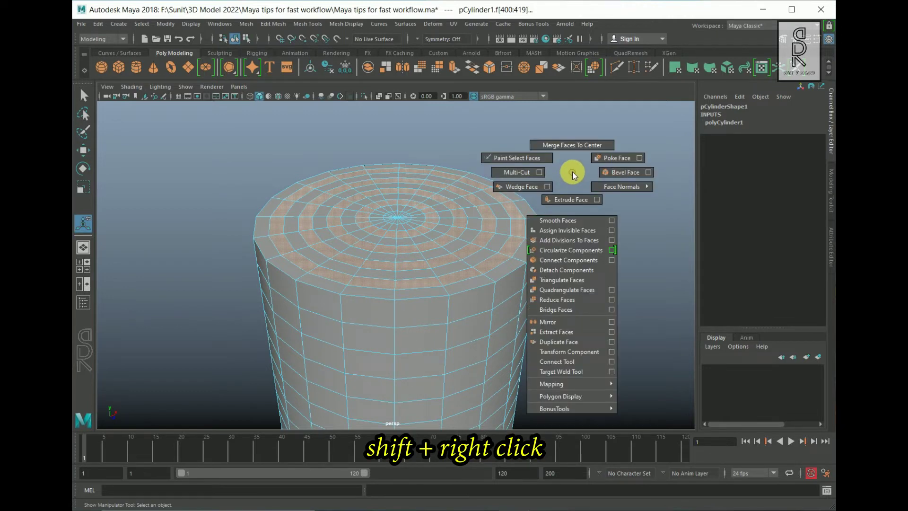
left_click(577, 198)
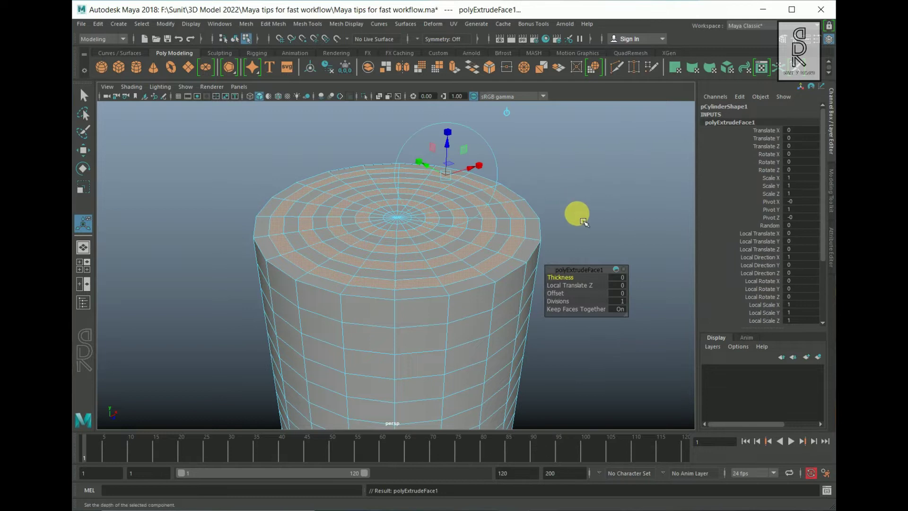
left_click_drag(448, 152, 454, 143)
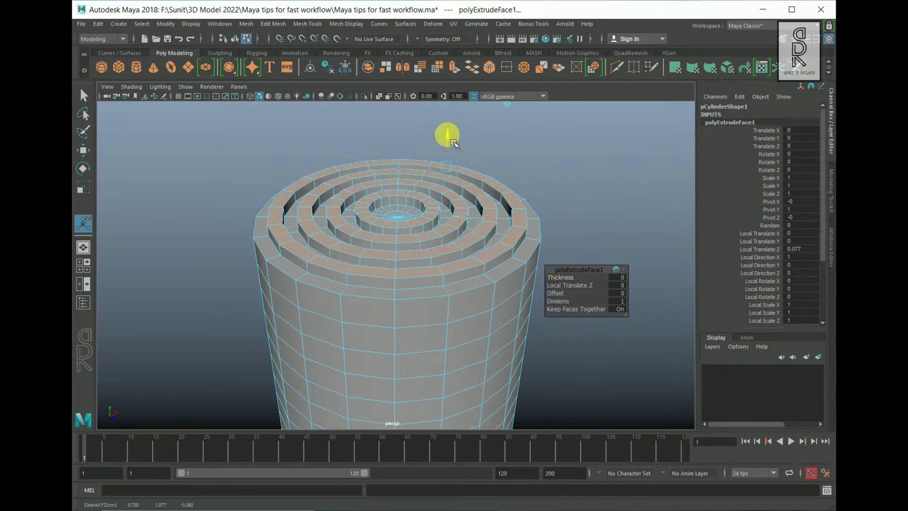
Extrude the raised cap rings two more times, pulling each new extrusion upward
scroll(590, 199, "up", 2)
right_click(600, 142, "shift")
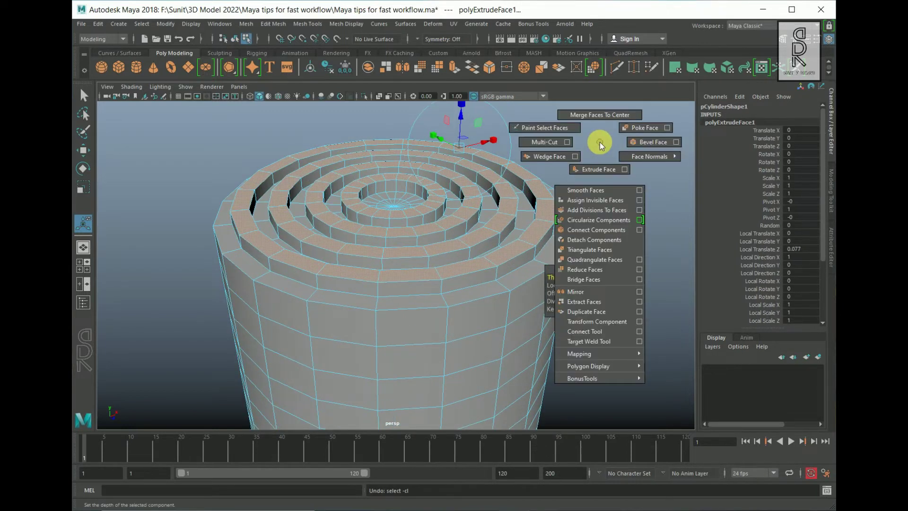
right_click_drag(599, 144, 600, 163, "shift")
left_click_drag(458, 121, 458, 113)
left_click_drag(624, 250, 593, 246, "alt")
right_click_drag(598, 165, 583, 193, "shift")
left_click_drag(482, 128, 472, 101)
left_click_drag(582, 201, 613, 232, "alt")
Undo all the stacked ring extrusions back to the flat top cap
key("ctrl+z")
key("ctrl+z")
key("ctrl+z")
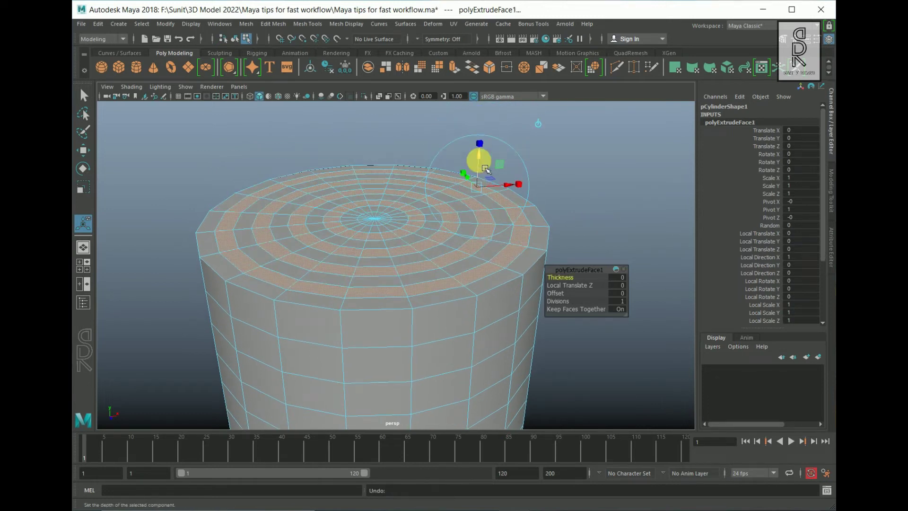
key("ctrl+z")
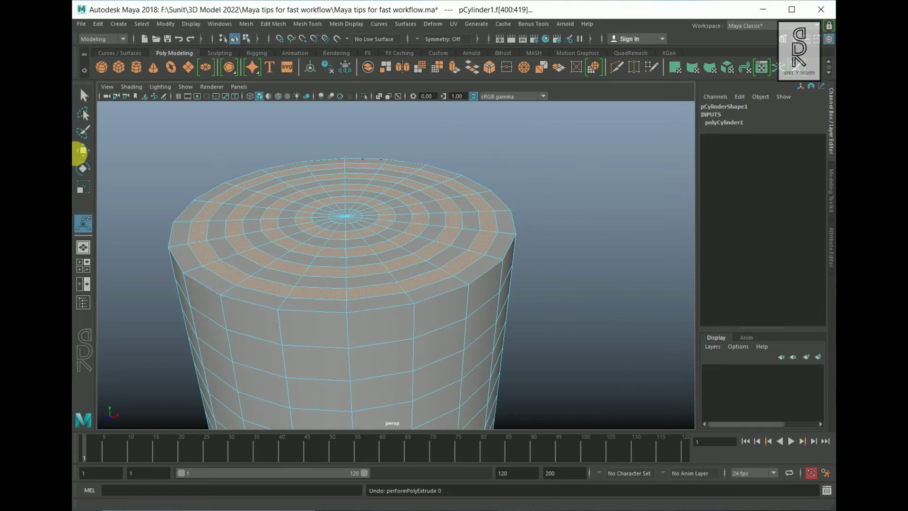
Use the Move tool's drag-extrusion to raise the selected cap rings upward in several successive levels
left_click(89, 160)
left_click_drag(344, 169, 350, 155, "shift")
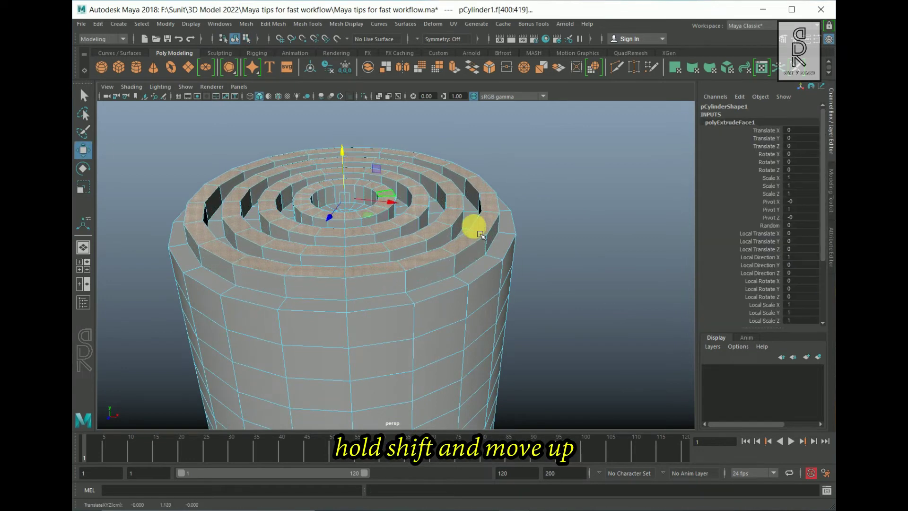
left_click_drag(480, 234, 450, 217, "alt")
left_click_drag(344, 148, 333, 103, "shift")
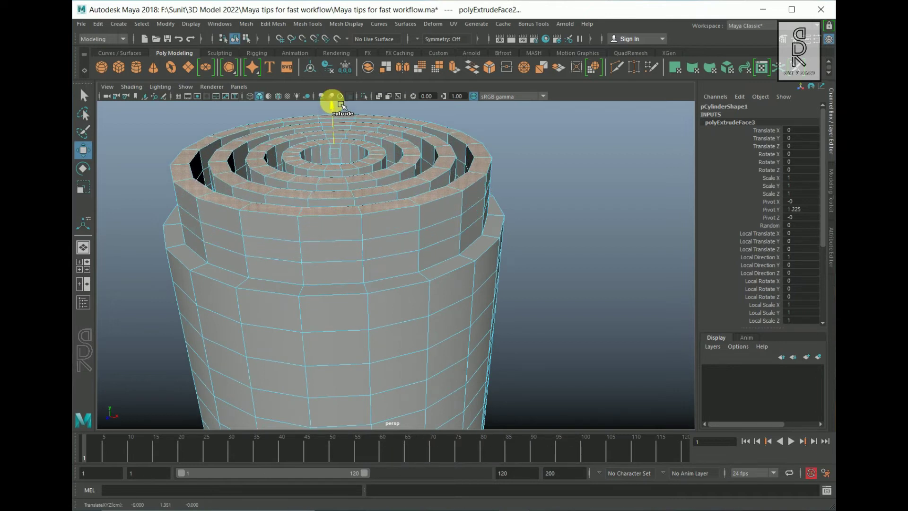
left_click_drag(510, 236, 486, 226, "alt")
middle_click_drag(486, 226, 527, 270, "alt")
left_click_drag(364, 159, 363, 136, "shift")
left_click_drag(626, 294, 545, 275, "alt")
Undo the successive Move-tool extrusions of the cap rings
key("ctrl+z")
key("ctrl+z")
key("ctrl+z")
key("ctrl+z")
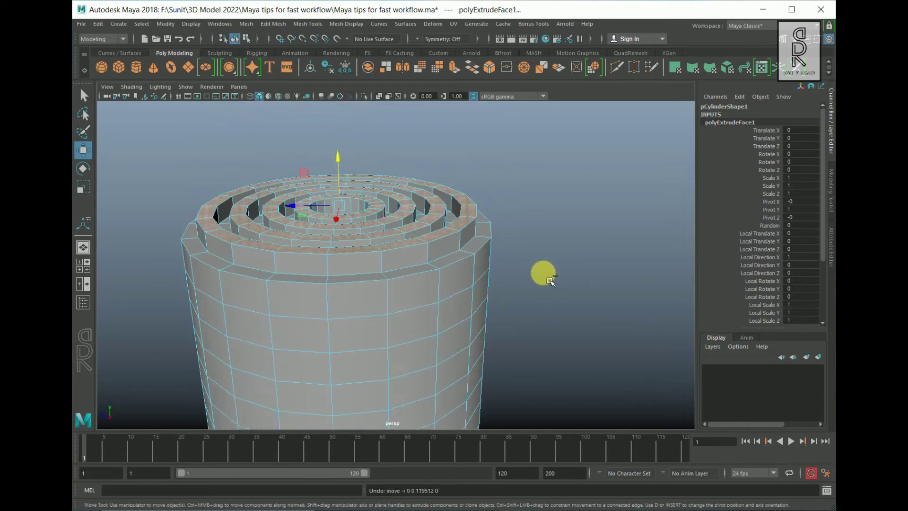
Extrude two separate side faces of the cylinder outward into blocks with the Move tool
left_click(399, 339)
left_click_drag(441, 361, 462, 340, "alt")
left_click_drag(416, 300, 545, 306, "shift")
left_click(461, 252)
left_click_drag(444, 218, 478, 260, "shift")
left_click_drag(517, 304, 542, 331, "alt")
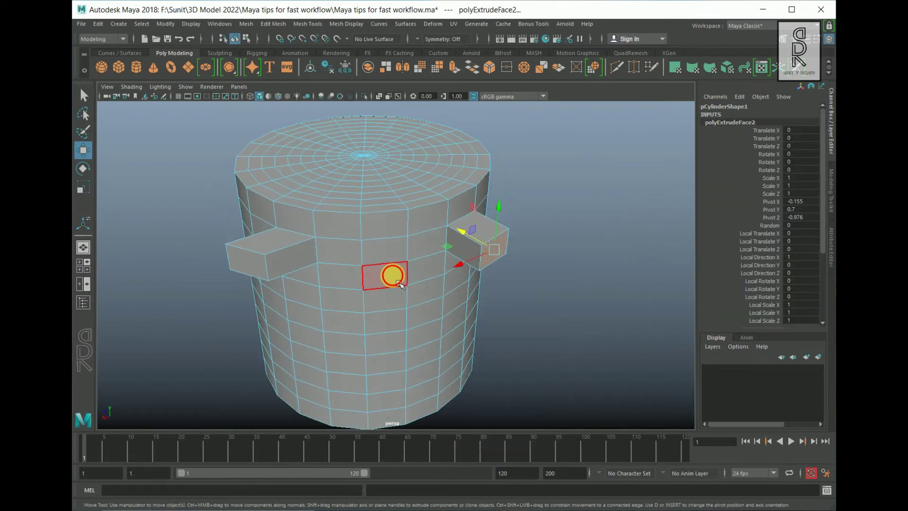
Select a side face between the two extruded blocks and apply Extrude Face to it
left_click(395, 277)
left_click_drag(416, 288, 515, 331, "alt")
right_click_drag(392, 279, 391, 294, "shift")
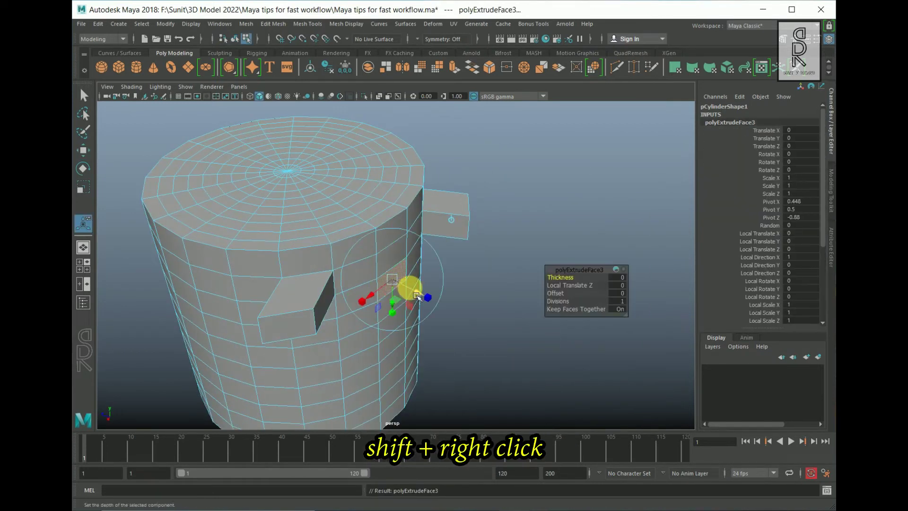
left_click_drag(506, 334, 534, 243, "alt")
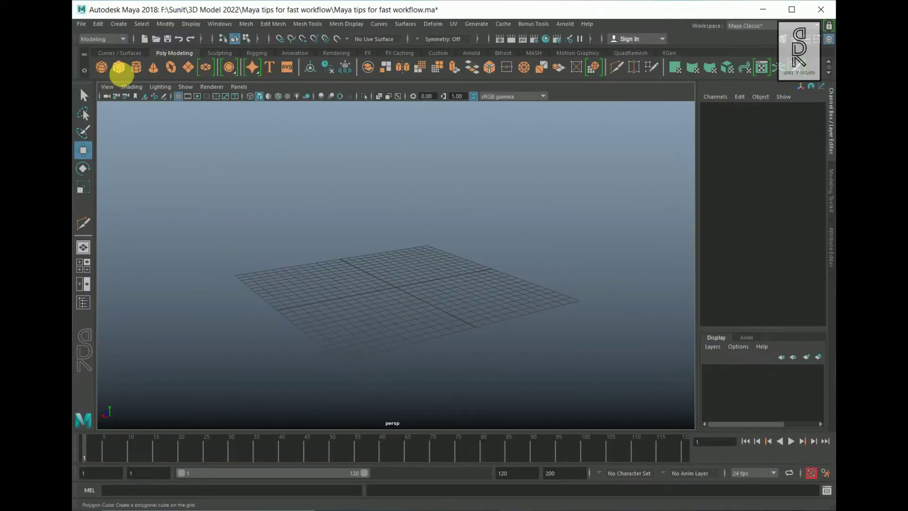
Create a polygon cube, hide the grid, and frame the cube in the perspective view
left_click(125, 75)
left_click_drag(431, 319, 537, 356, "alt")
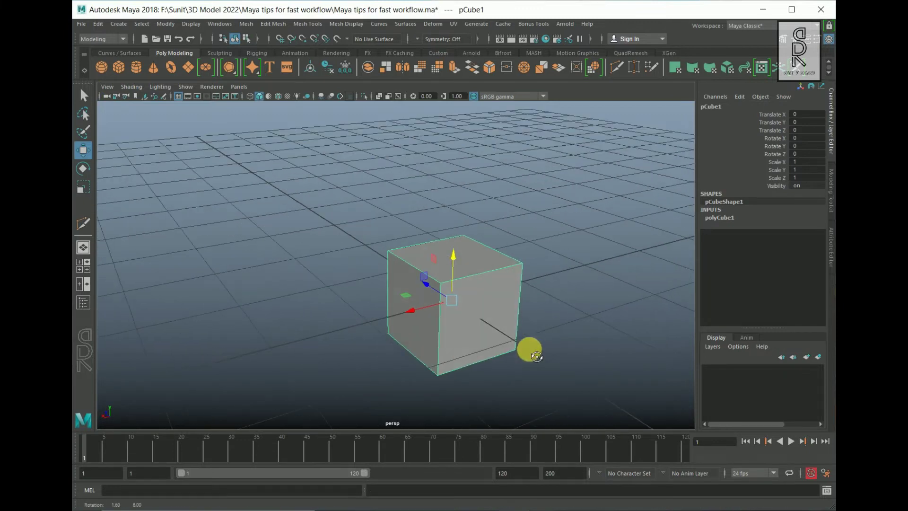
left_click(180, 98)
middle_click_drag(603, 369, 505, 324, "alt")
scroll(452, 281, "up", 3)
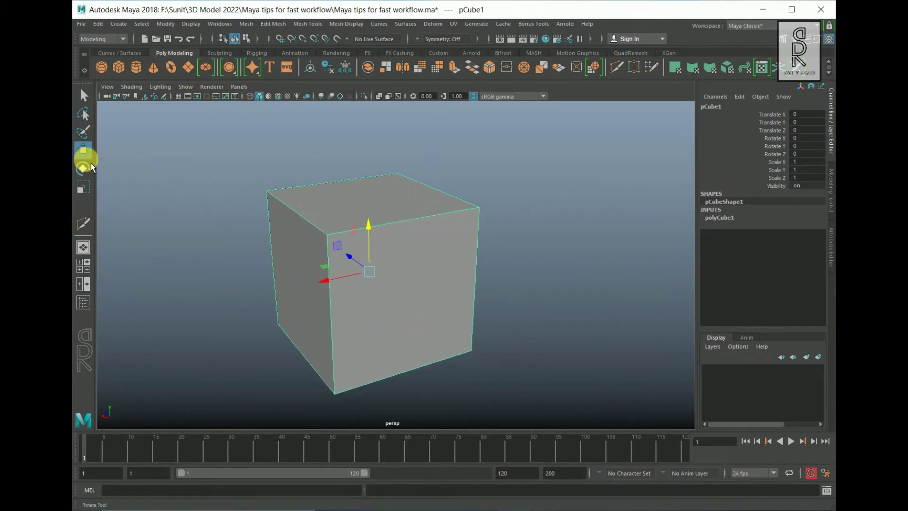
key("q")
key("f")
Set the cube's width, height and depth subdivisions to 2 each
left_click(719, 218)
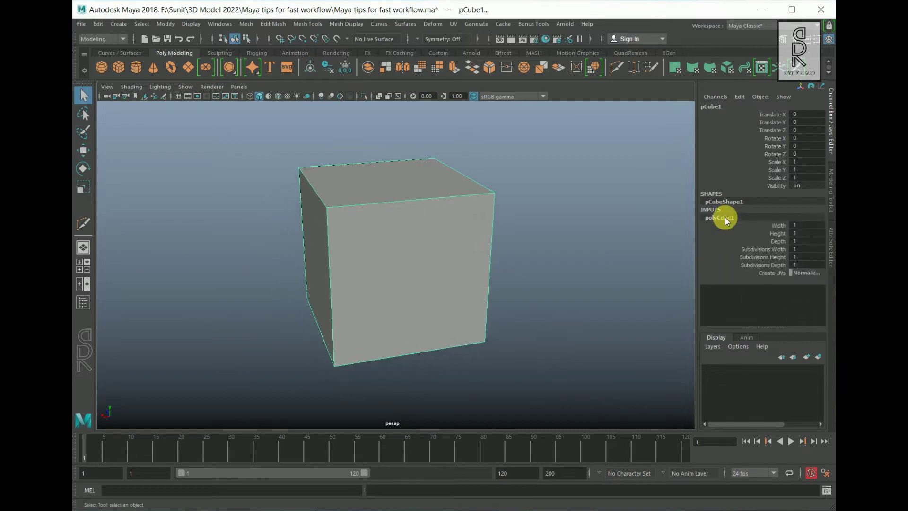
left_click(776, 249)
left_click(766, 258)
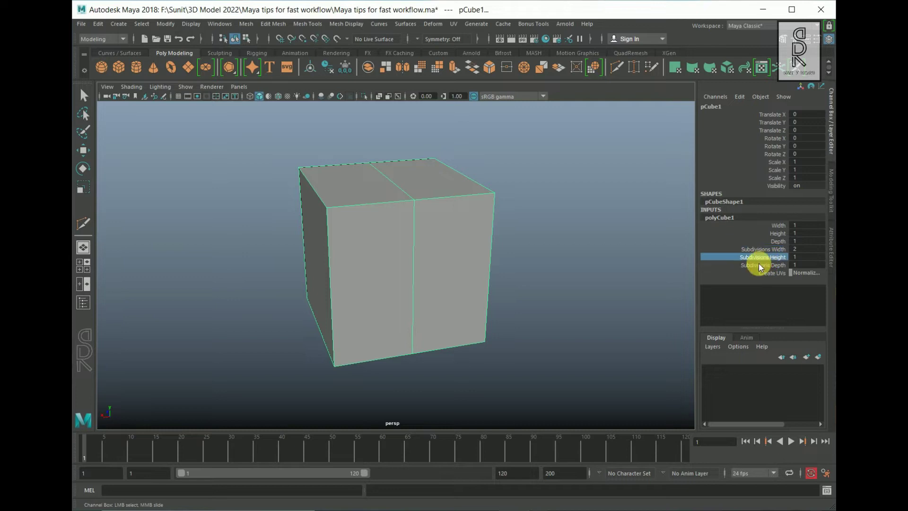
left_click(772, 266)
left_click_drag(501, 328, 431, 347, "alt")
left_click_drag(336, 319, 417, 250, "alt")
left_click_drag(509, 349, 389, 287, "alt")
Select one front quarter face on the cube's top and extrude it upward with the Move tool
right_click_drag(412, 201, 375, 197)
left_click(375, 196)
middle_click_drag(397, 272, 405, 296, "alt")
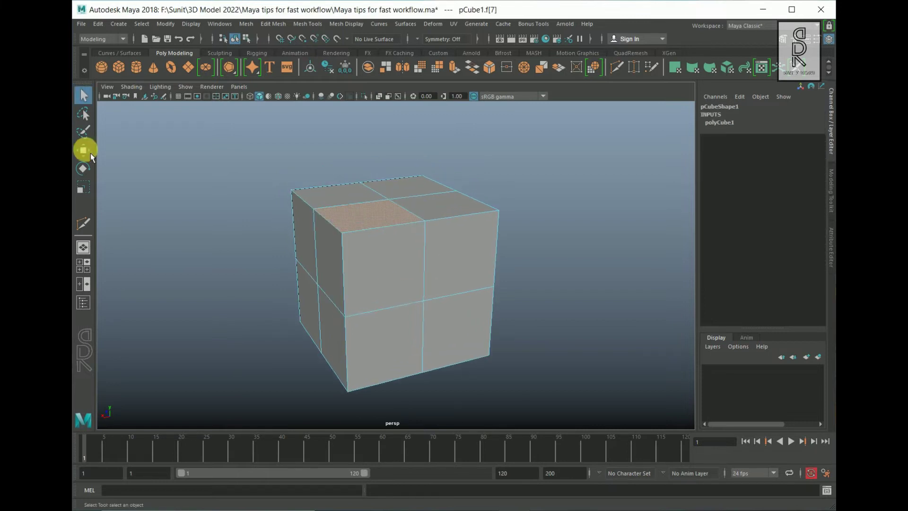
left_click(84, 152)
left_click_drag(370, 193, 372, 108, "shift")
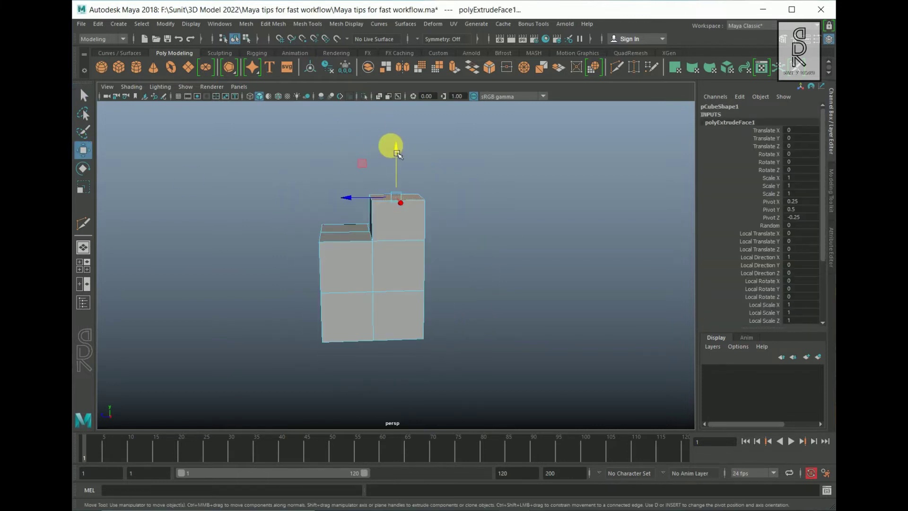
Pull the extruded top face further upward, then switch to object mode and select the whole cube
left_click_drag(397, 153, 403, 142)
left_click_drag(475, 257, 418, 287, "alt")
scroll(418, 286, "up", 3)
right_click_drag(391, 182, 488, 154)
left_click(488, 154)
left_click(404, 194)
left_click_drag(359, 233, 444, 231, "alt")
left_click(468, 207)
left_click(468, 264)
Try setting the extruded cube's width subdivisions to 3 in its construction inputs, then undo the change
left_click(721, 226)
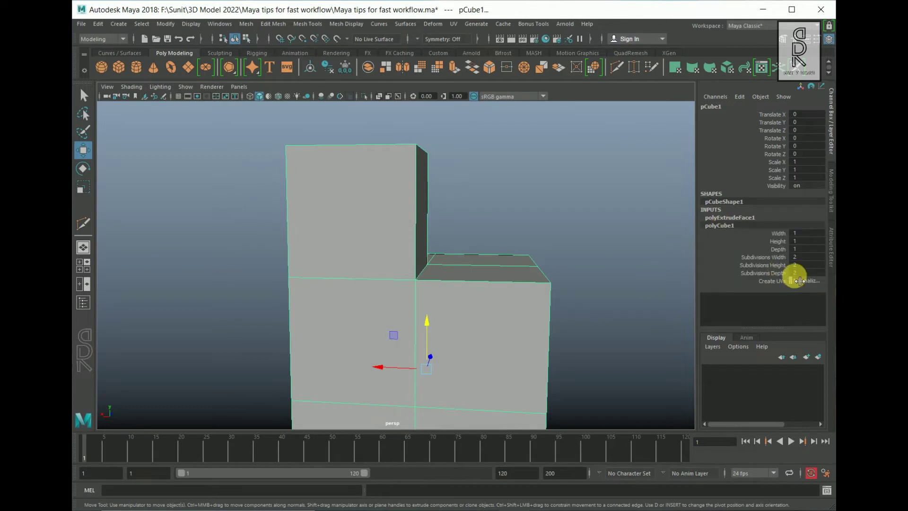
left_click(767, 258)
mouse_move(390, 329)
middle_mouse_down()
mouse_move(405, 329)
mouse_move(396, 330)
middle_mouse_up()
right_click_drag(606, 330, 453, 326, "alt")
left_click_drag(450, 319, 509, 329, "alt")
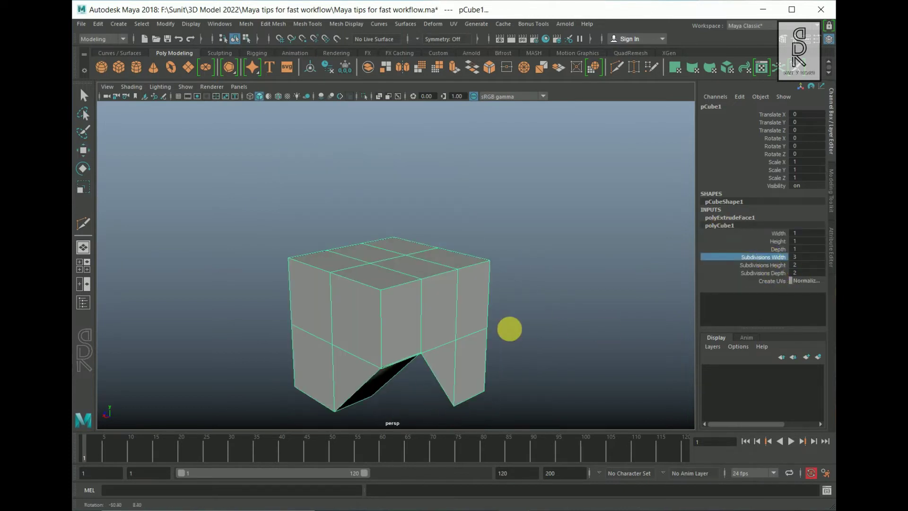
key("ctrl+z")
Try changing the cube's height and depth subdivisions in turn, undoing each change
left_click(758, 265)
middle_click_drag(523, 325, 561, 326)
key("ctrl+z")
left_click(765, 272)
middle_click_drag(442, 319, 546, 308)
left_click_drag(544, 315, 540, 285, "alt")
middle_click_drag(540, 303, 544, 331, "alt")
right_click_drag(544, 331, 593, 326, "alt")
left_click_drag(593, 325, 537, 334, "alt")
Select a vertical edge of the raised block in edge mode and apply To Edge Ring and Split
right_click_drag(458, 224, 461, 150)
left_click_drag(537, 257, 519, 255, "alt")
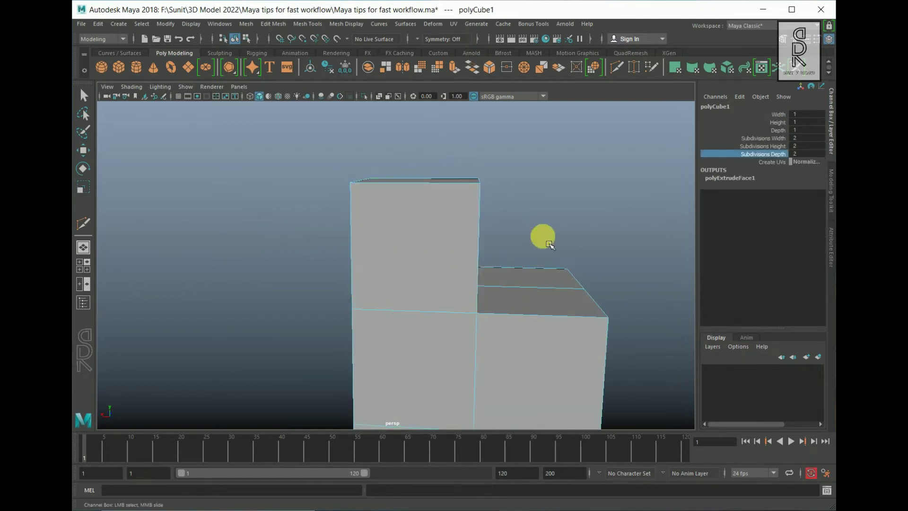
left_click_drag(545, 253, 475, 262, "alt")
left_click(464, 235)
key("w")
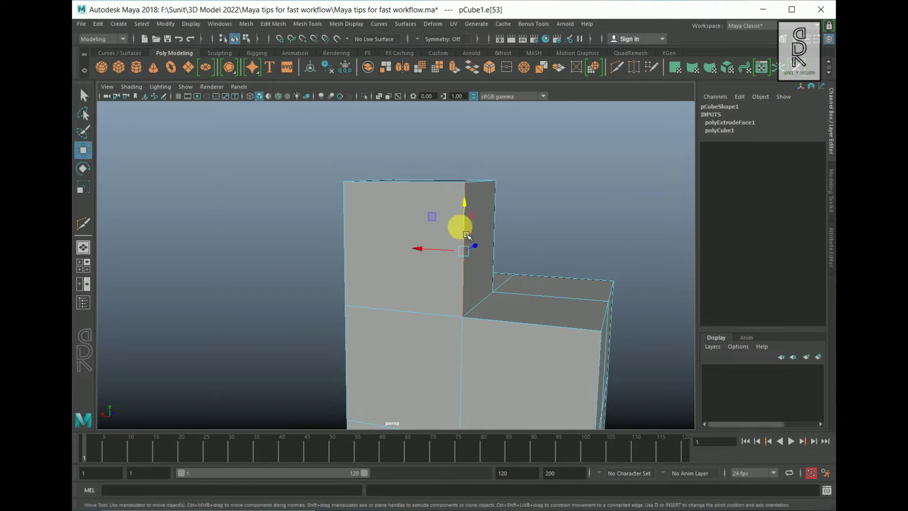
left_click_drag(561, 227, 566, 182, "alt")
right_click(566, 183, "ctrl")
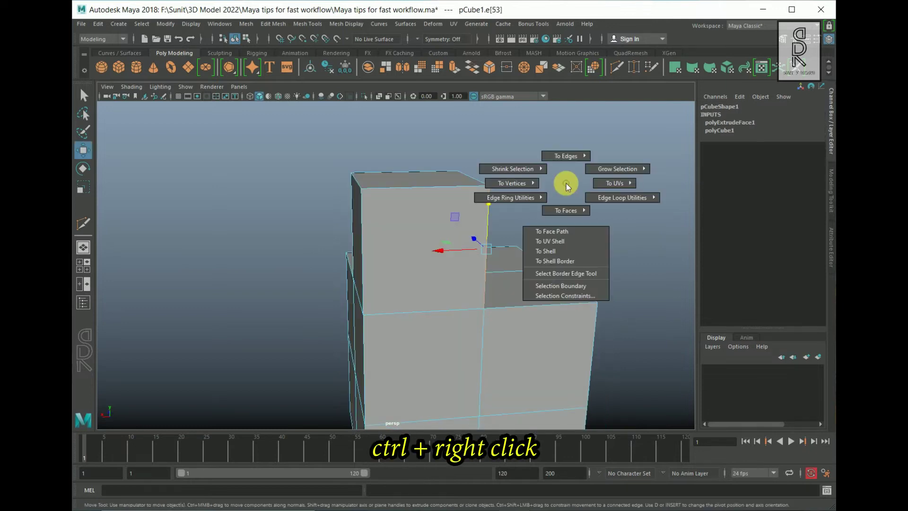
mouse_move(521, 200)
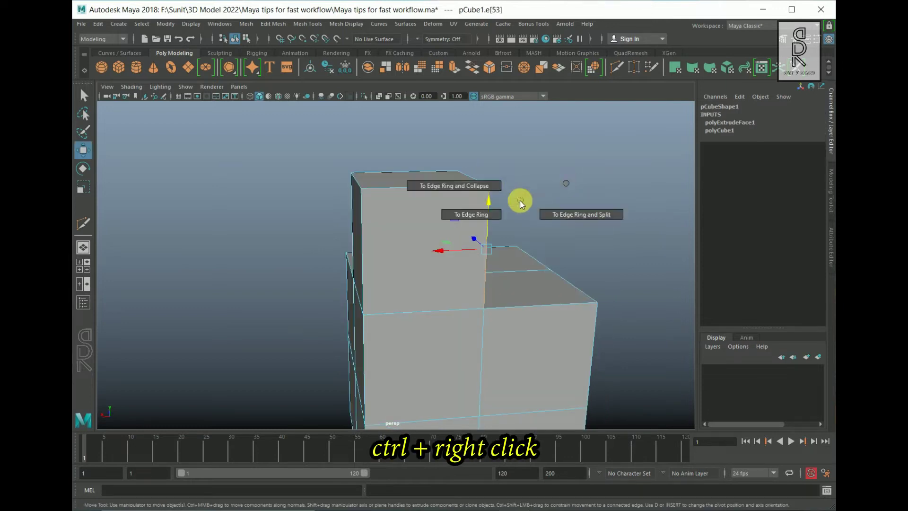
left_click(593, 217)
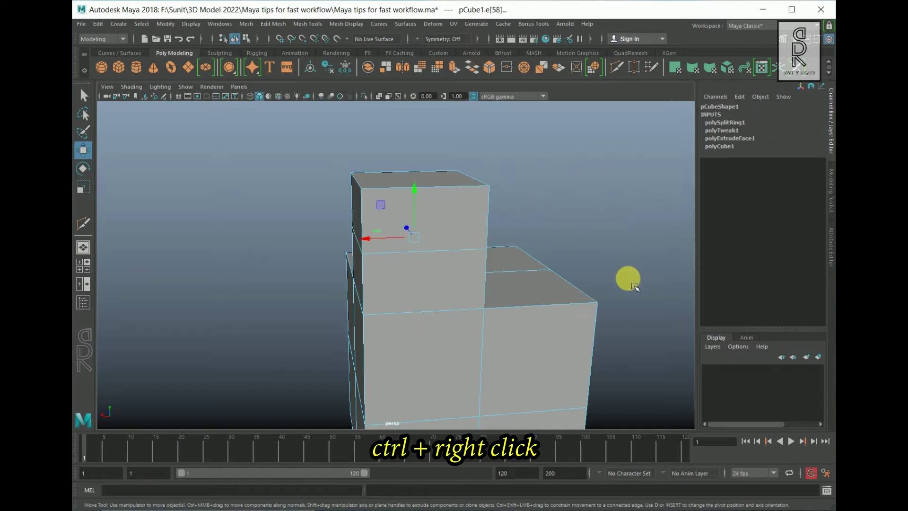
Split the edge rings of the raised block's top front edge and of its depth edge
left_click_drag(588, 257, 605, 244, "alt")
left_click(457, 192)
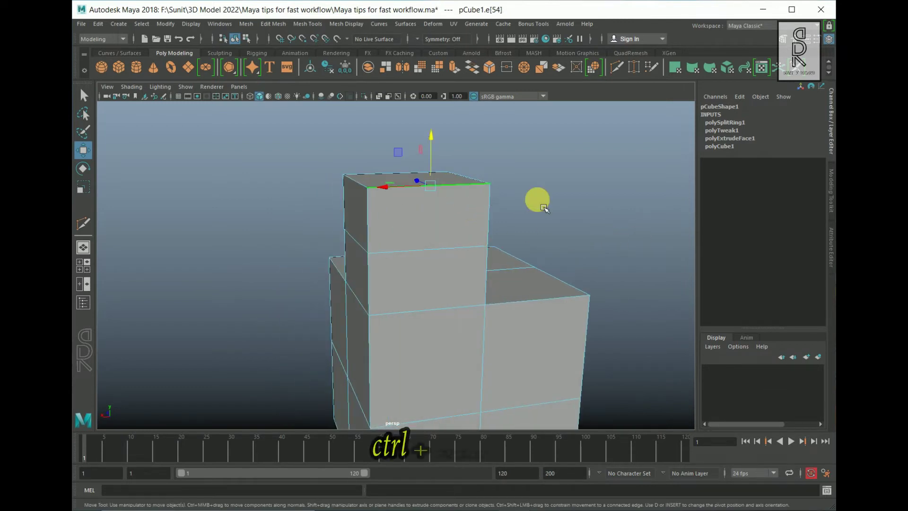
right_click(589, 204, "ctrl")
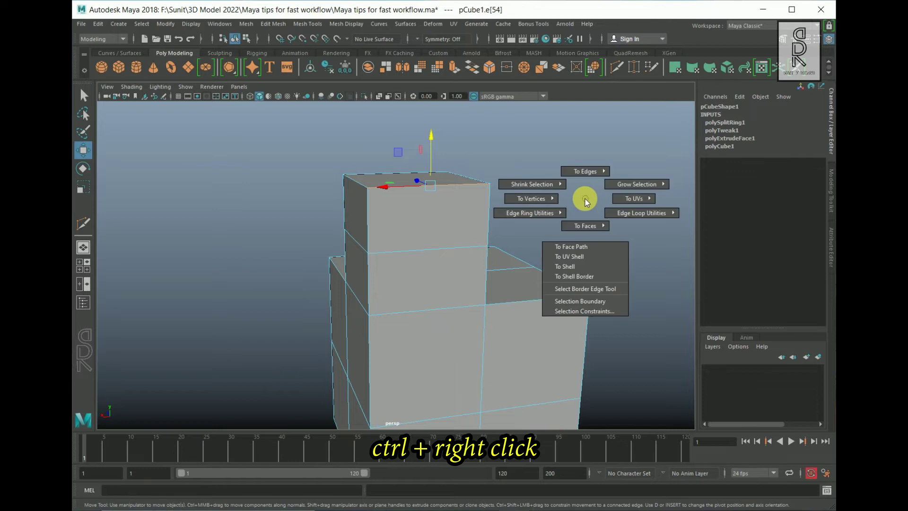
mouse_move(498, 234)
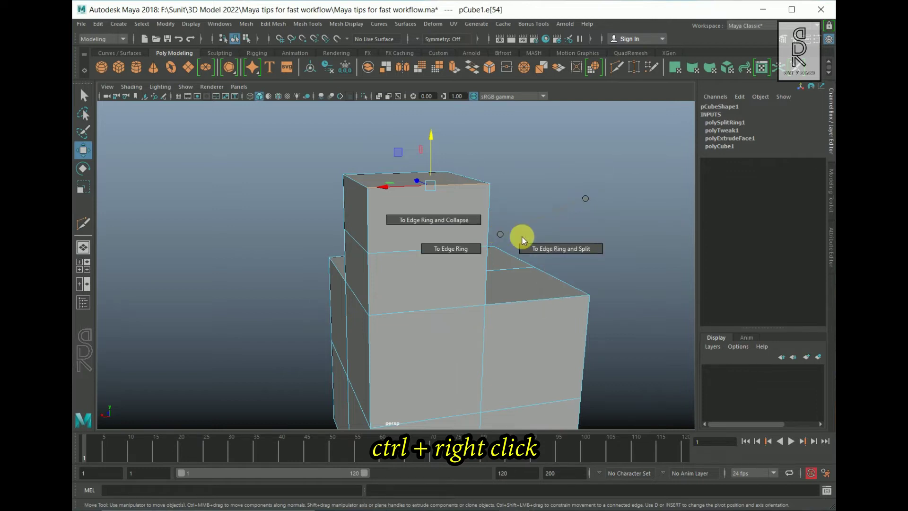
left_click(624, 258)
left_click_drag(553, 216, 407, 243, "alt")
key("q")
right_click_drag(523, 203, 591, 260, "shift")
left_click_drag(526, 282, 430, 275, "alt")
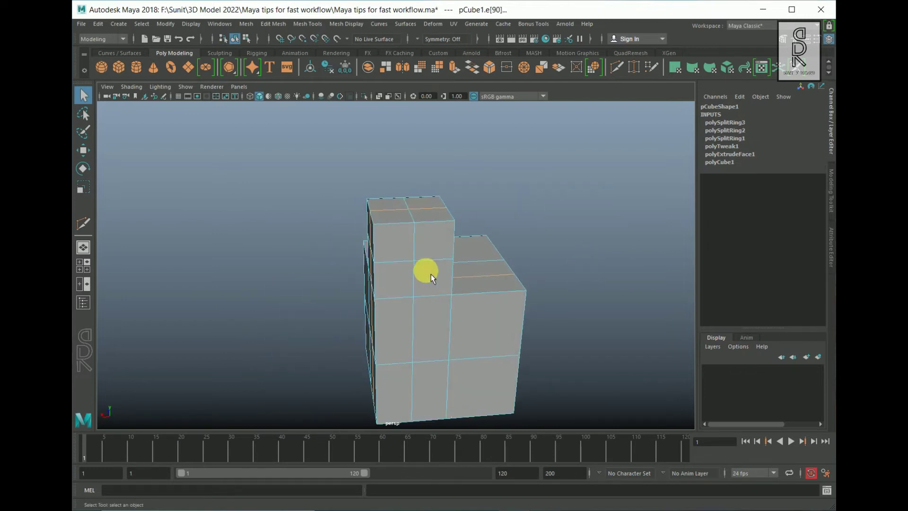
Repeat the edge ring splits in all directions until the raised block has four divisions along each side
right_click_drag(531, 213, 636, 260, "shift")
mouse_move(482, 264)
left_mouse_down("alt")
mouse_move(487, 287)
mouse_move(478, 271)
left_mouse_up("alt")
left_click(478, 271)
right_click_drag(556, 226, 617, 273, "shift")
left_click_drag(562, 257, 417, 184, "alt")
right_click_drag(458, 217, 538, 227, "shift")
right_click_drag(611, 186, 679, 255, "shift")
left_click_drag(591, 246, 358, 239, "alt")
right_click_drag(427, 236, 364, 215, "shift")
right_click_drag(548, 200, 591, 260, "shift")
left_click_drag(591, 260, 278, 267, "alt")
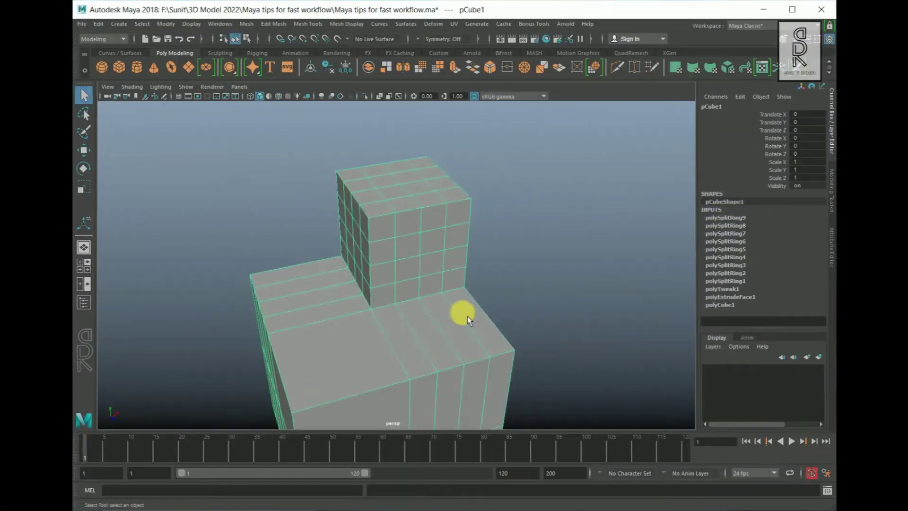
Look up the Multi-Cut command among the mesh tools and view the subdivided cube
mouse_move(467, 320)
left_mouse_down("alt")
mouse_move(362, 323)
mouse_move(337, 312)
mouse_move(377, 323)
mouse_move(354, 318)
mouse_move(422, 319)
mouse_move(415, 327)
mouse_move(438, 314)
mouse_move(467, 319)
left_mouse_up("alt")
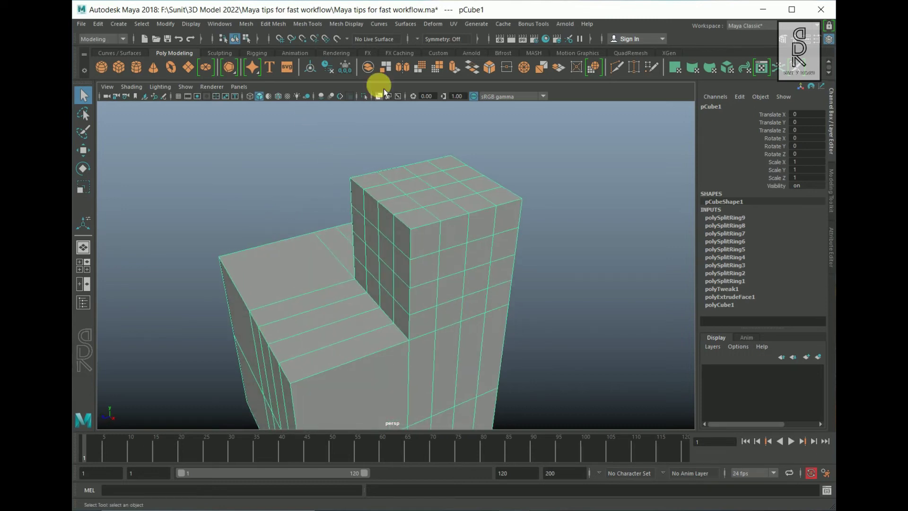
left_click(314, 26)
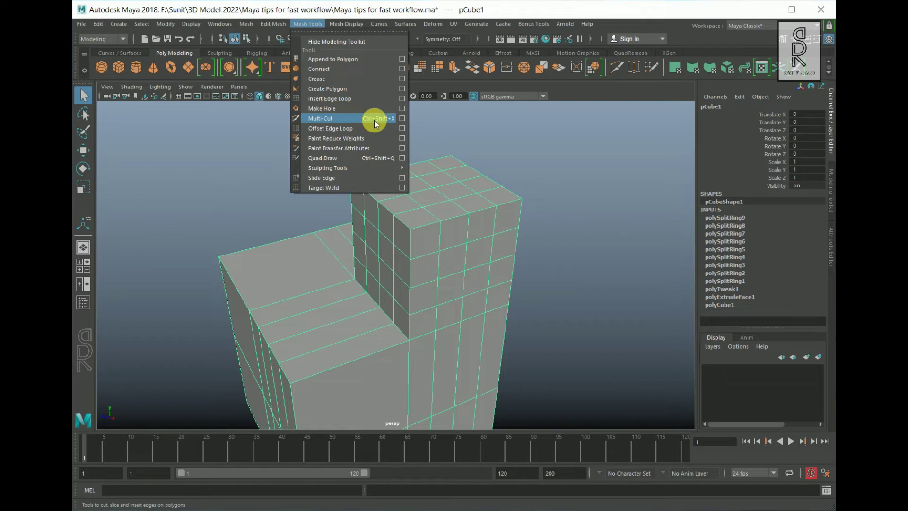
left_click(563, 194)
left_click_drag(519, 306, 537, 280, "alt")
left_click(532, 185)
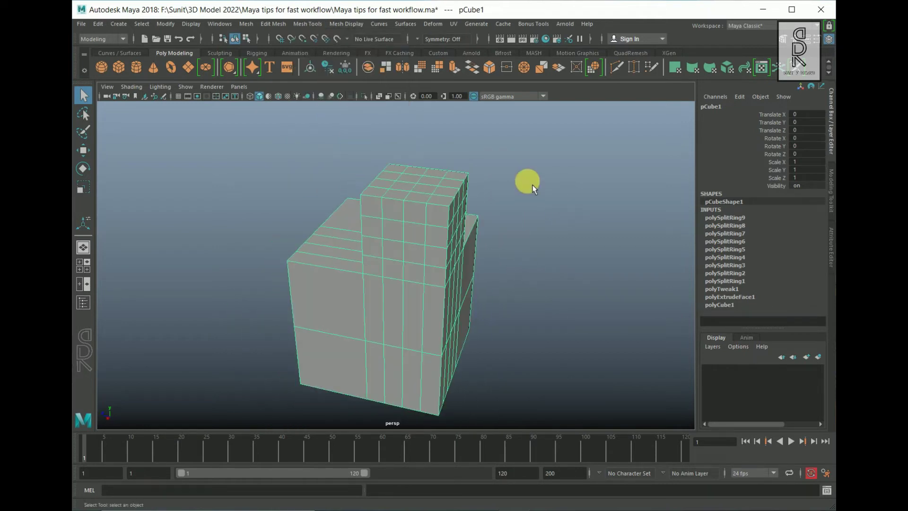
Start Multi-Cut on the cube and place a trial cut point on the raised block's top edge
right_click(530, 184, "shift")
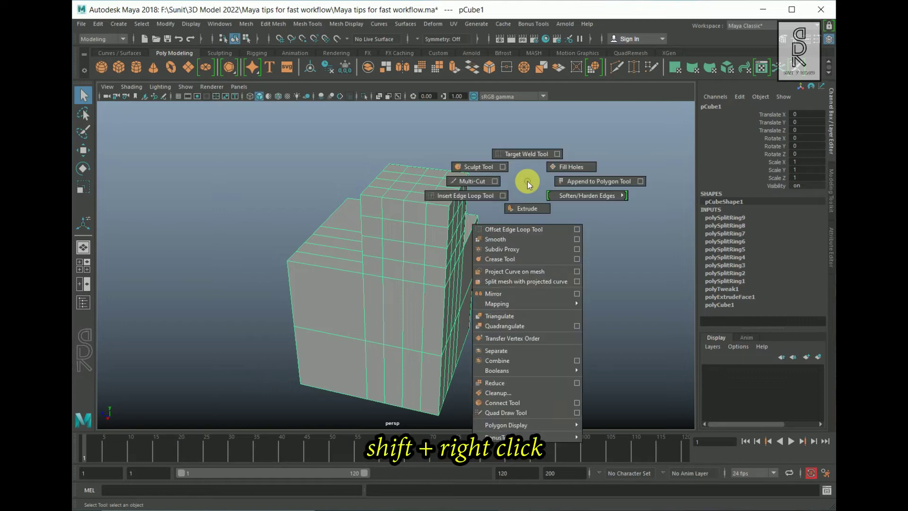
right_click_drag(527, 181, 461, 184, "shift")
left_click_drag(543, 238, 452, 240, "alt")
right_click_drag(450, 237, 499, 266, "alt")
left_click_drag(498, 265, 417, 277, "alt")
right_click_drag(418, 277, 490, 322, "alt")
left_click_drag(490, 322, 449, 289, "alt")
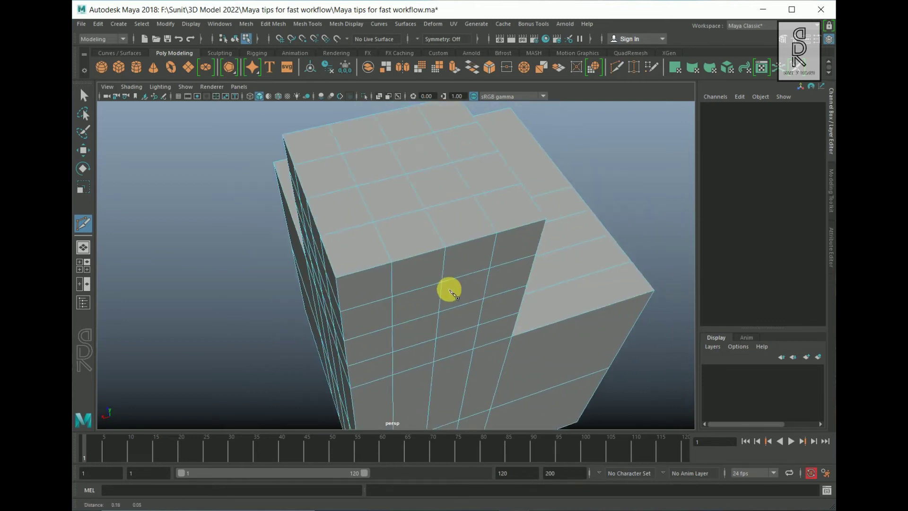
middle_click_drag(449, 290, 444, 293, "alt")
left_click(438, 252)
middle_click_drag(437, 196, 425, 235, "alt")
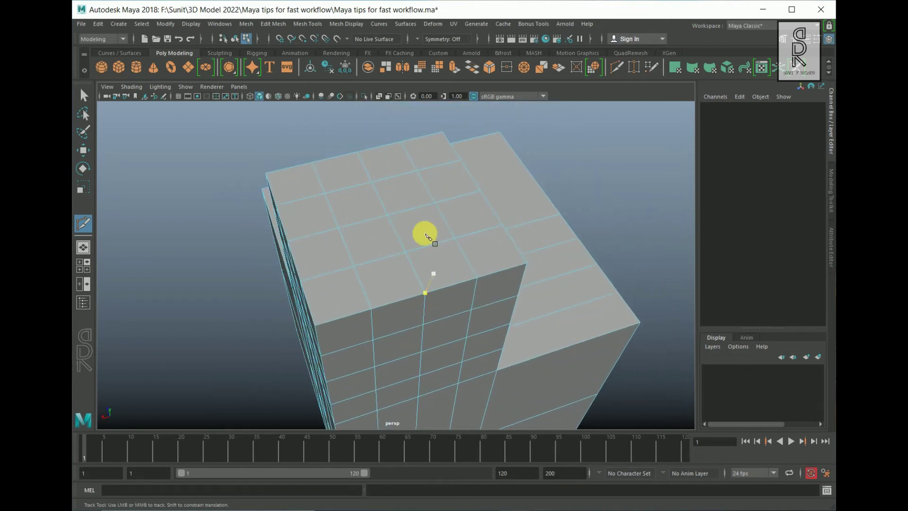
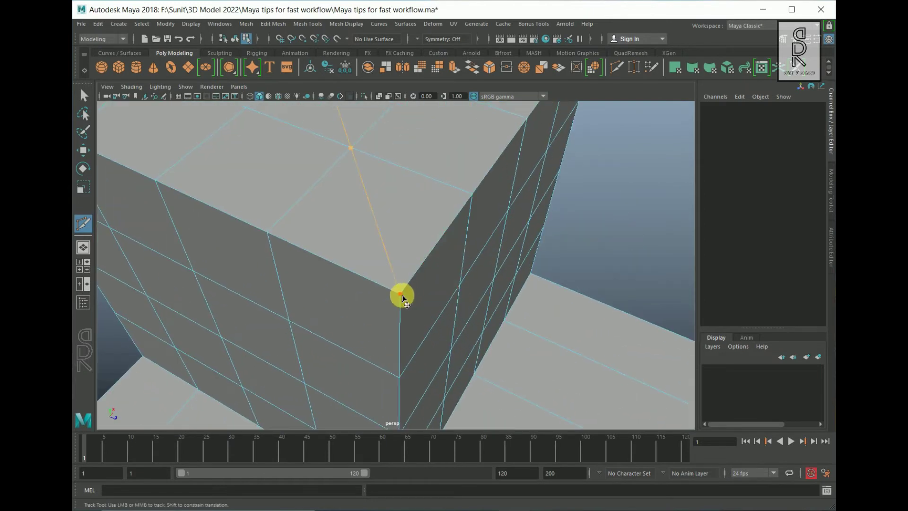
Cut a diagonal across the raised block's top from corner to corner through the grid vertices and commit it
right_click_drag(405, 302, 455, 313, "alt")
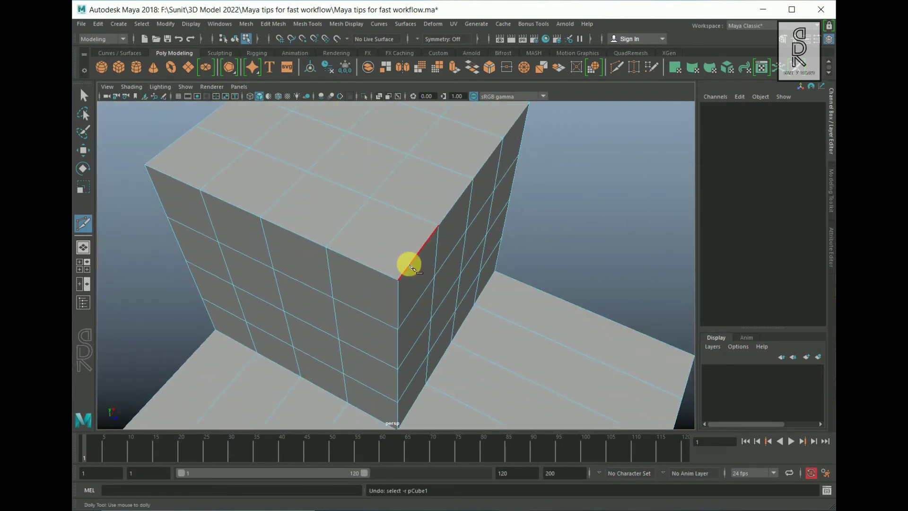
left_click_drag(503, 296, 289, 303, "alt")
middle_click_drag(378, 245, 547, 285, "alt")
key("Return")
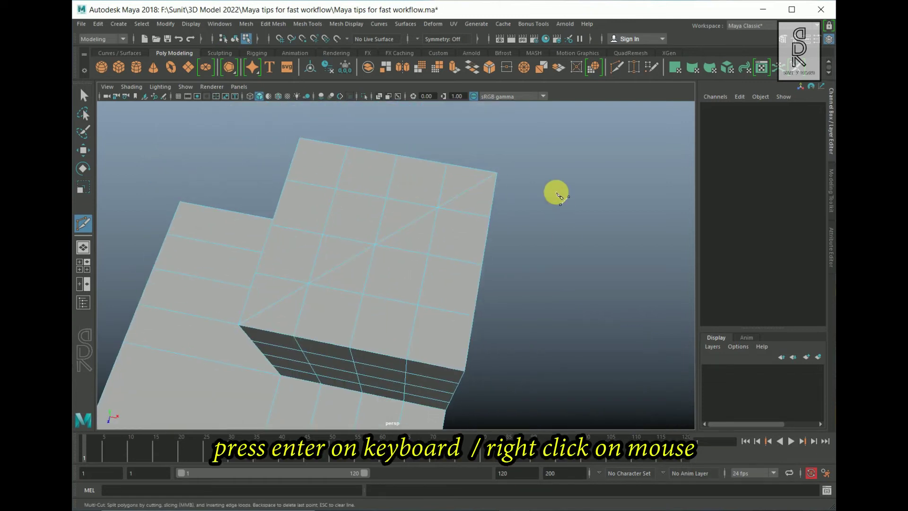
Cut the opposite diagonal across the raised block's top through the grid vertices
left_click_drag(555, 203, 512, 274, "alt")
left_click_drag(583, 296, 511, 312, "alt")
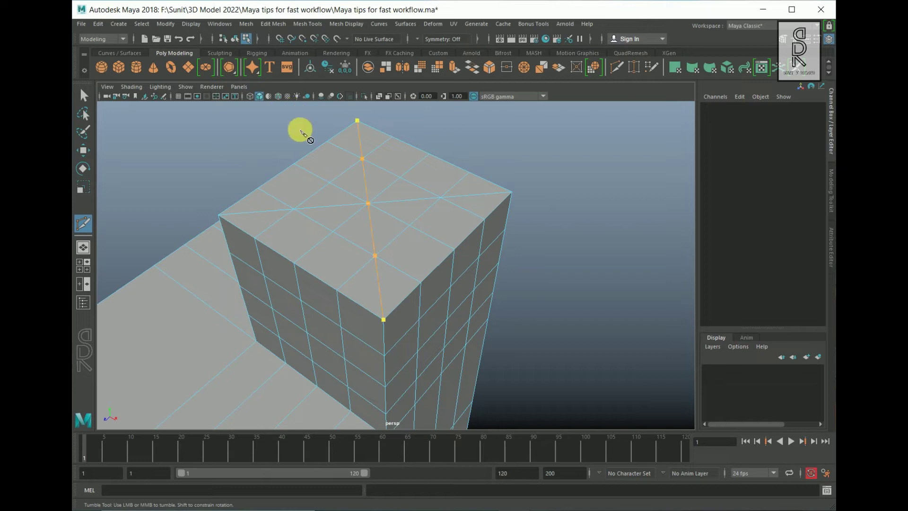
left_click_drag(562, 247, 382, 293, "alt")
Cut from a grid vertex on the raised block's top to the midpoints of the two neighbouring diagonal segments using snapping
scroll(407, 293, "up", 1)
left_click(386, 321)
scroll(381, 291, "up", 2)
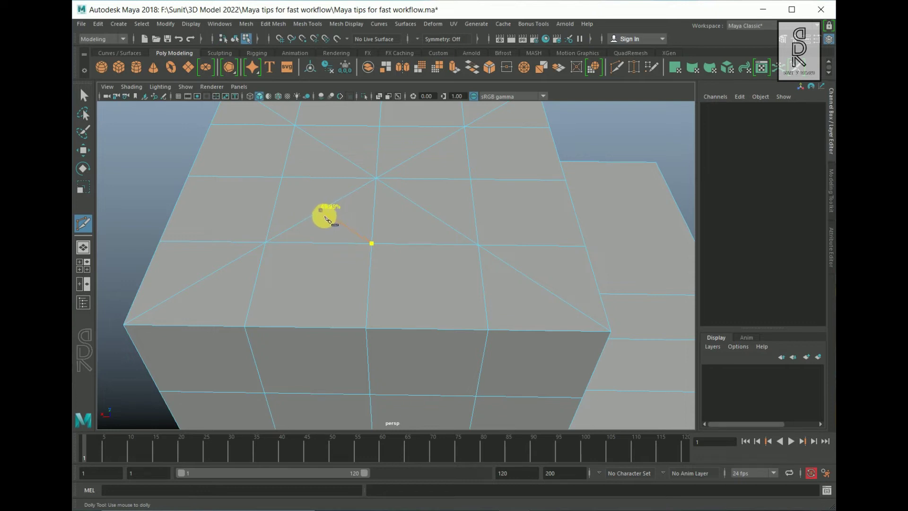
key("ctrl+z")
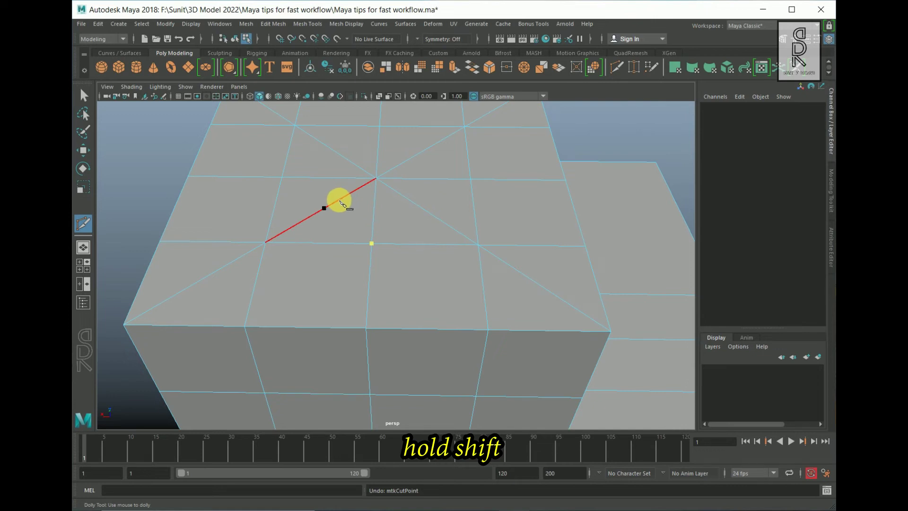
scroll(347, 277, "up", 3)
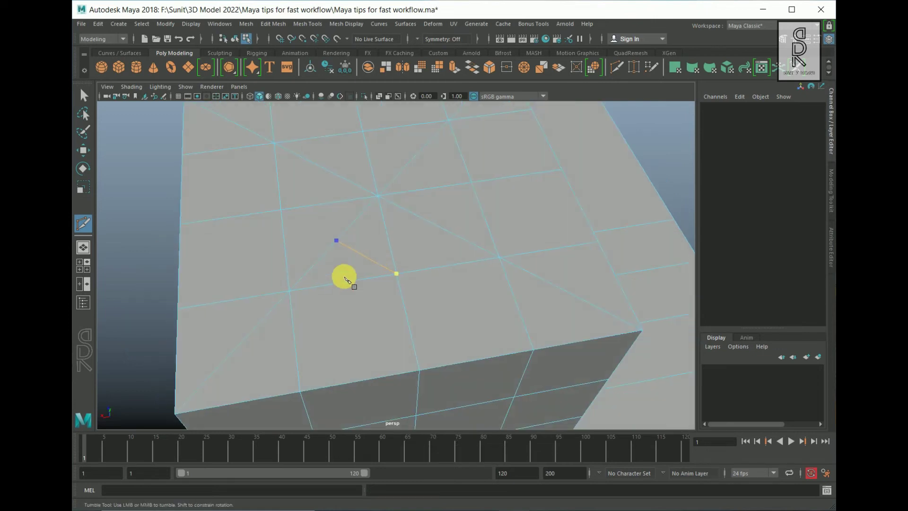
middle_click_drag(503, 328, 228, 280, "alt")
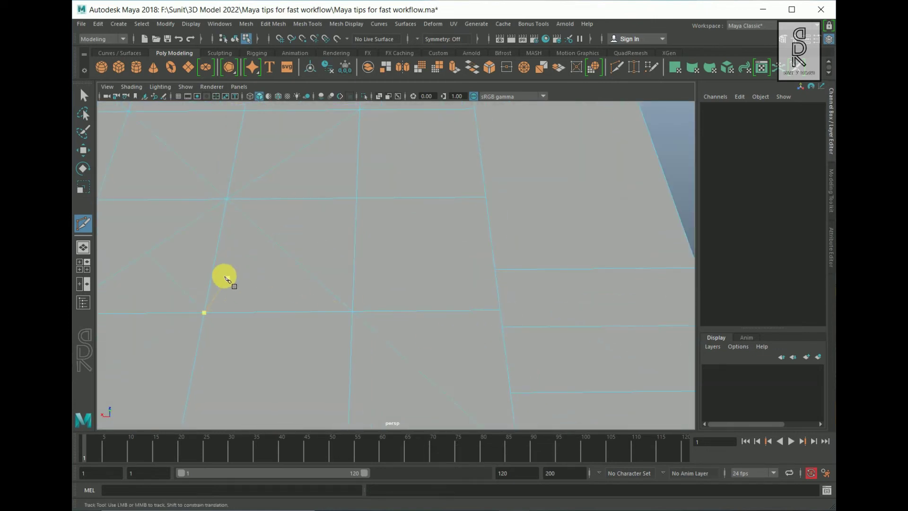
scroll(385, 257, "down", 10)
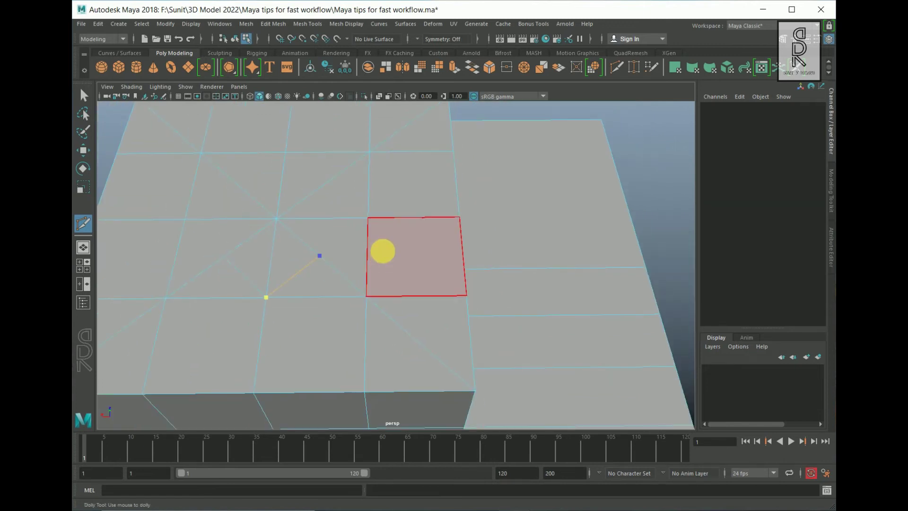
scroll(541, 284, "up", 4)
Insert Multi-Cut edge loops close to the lower block's top edge and close to its vertical corner edge
left_click_drag(418, 224, 421, 284, "alt")
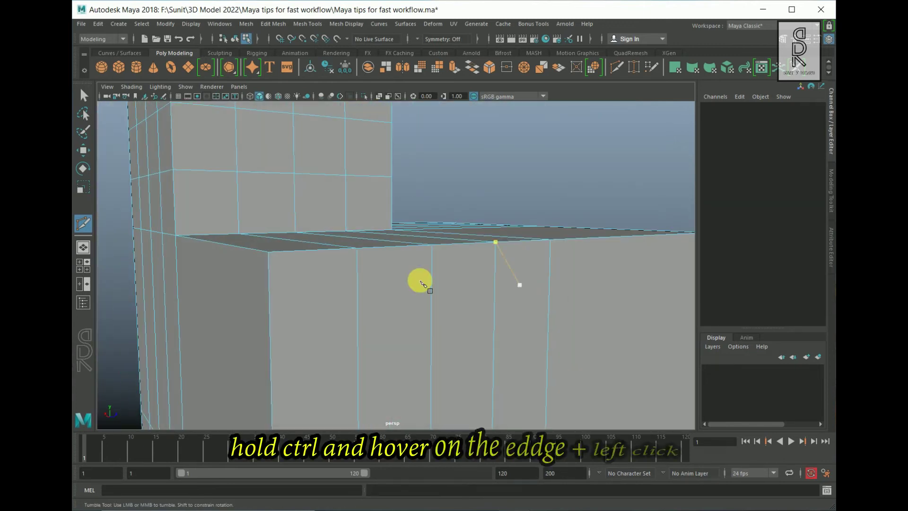
left_click(272, 260, "ctrl")
left_click_drag(439, 322, 311, 313, "alt")
left_click(274, 287, "ctrl")
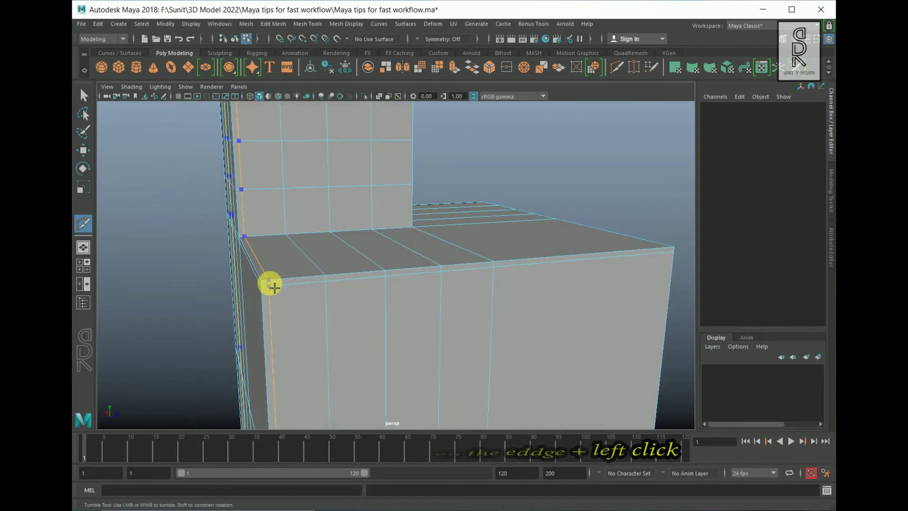
Try a straight horizontal slice through the upper half of the lower block with Multi-Cut
middle_click_drag(645, 287, 409, 310, "alt")
left_click_drag(407, 308, 463, 271, "alt")
left_click_drag(574, 344, 589, 306, "alt")
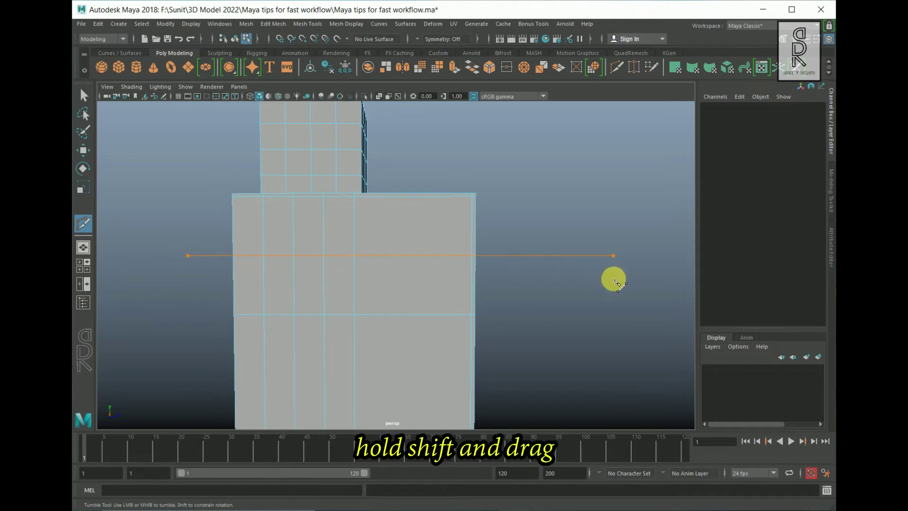
left_click_drag(585, 346, 603, 304, "shift")
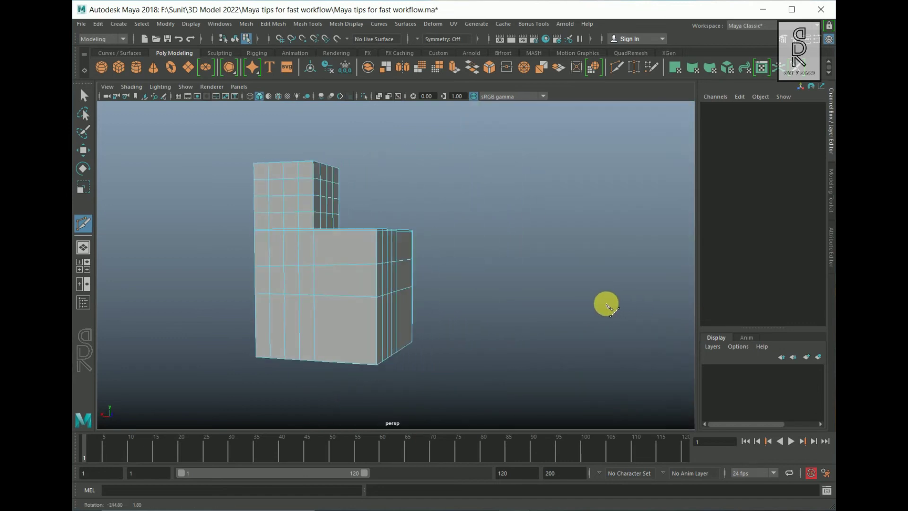
Slice diagonally across the lower block's upper outer corner in the front view and check the cut in perspective
left_click_drag(380, 280, 488, 322, "shift")
key("space")
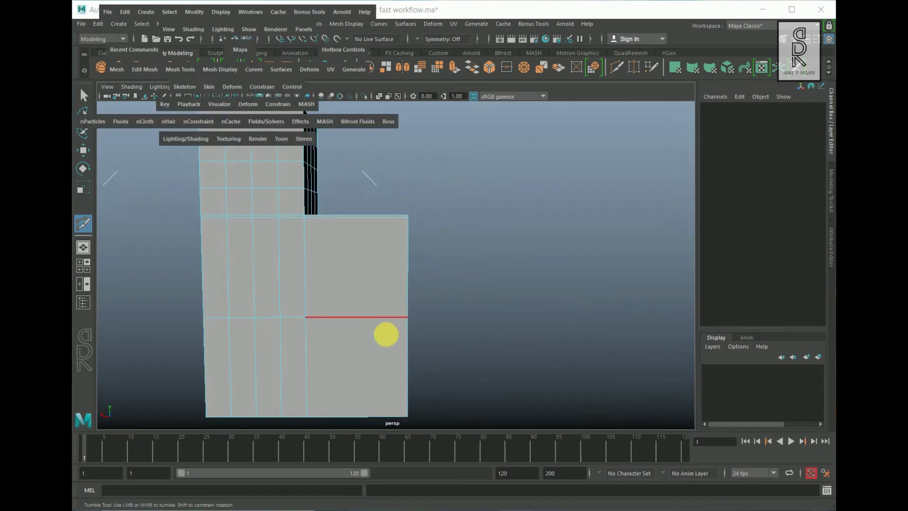
key("space")
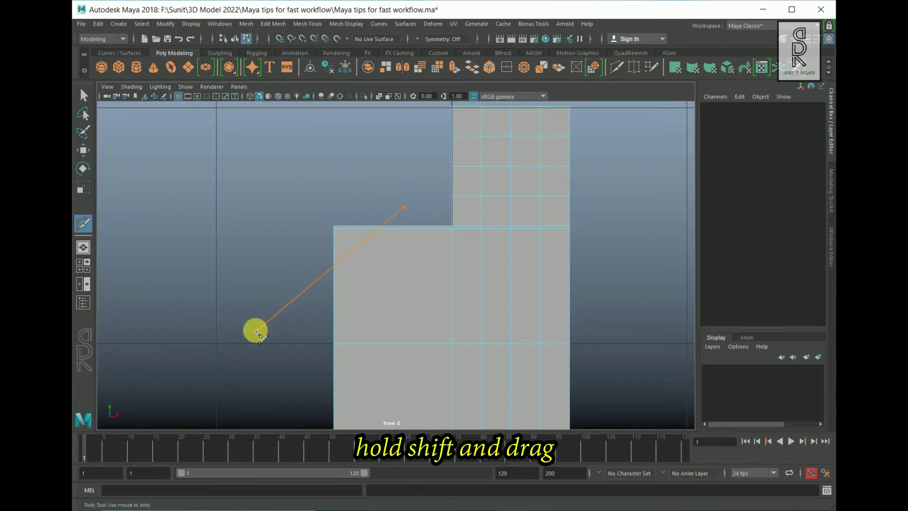
key("space")
key("space")
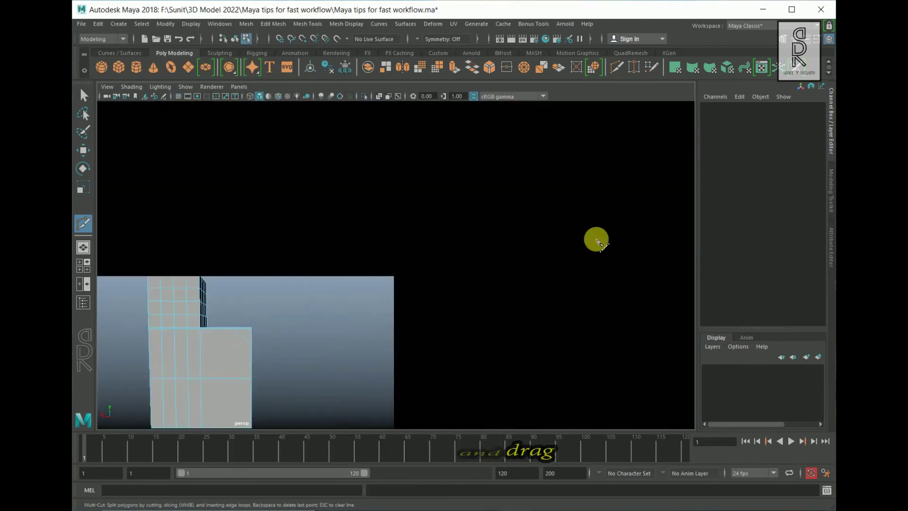
left_click_drag(515, 293, 307, 284, "alt")
right_click_drag(308, 284, 379, 279, "alt")
left_click_drag(393, 282, 343, 283, "alt")
key("space")
key("space")
left_click(334, 343)
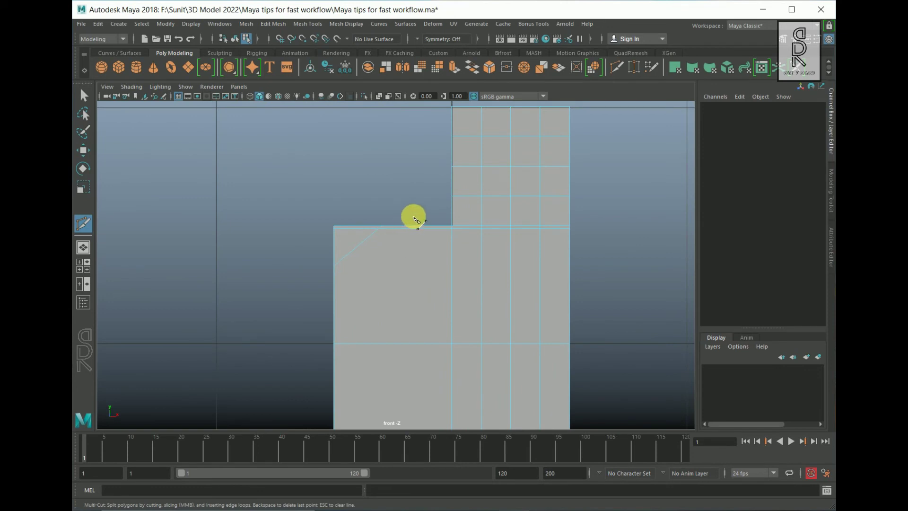
Examine the diagonal slices across the lower block's upper outer corner up close in the front view and in perspective
right_click_drag(203, 291, 410, 265, "alt")
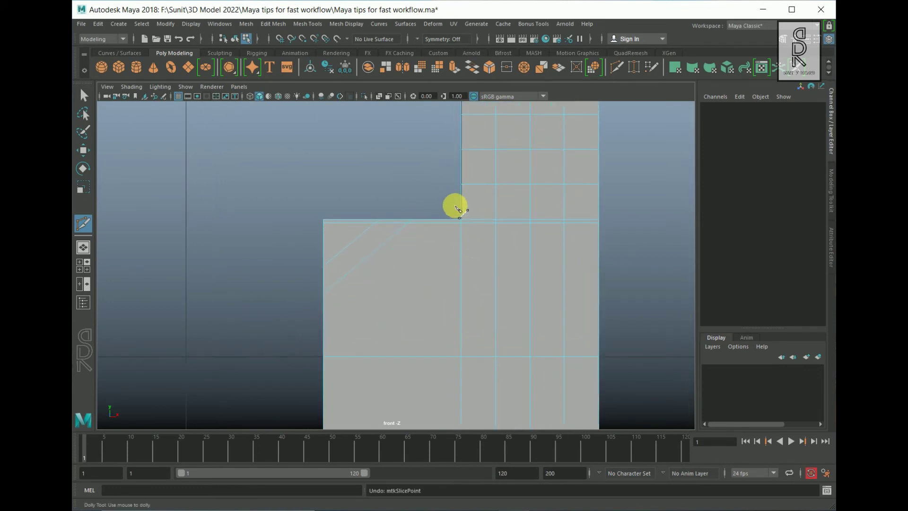
key("space")
key("space")
mouse_move(509, 249)
left_mouse_down("alt")
mouse_move(509, 265)
mouse_move(660, 249)
mouse_move(667, 260)
mouse_move(488, 249)
mouse_move(448, 235)
mouse_move(601, 241)
mouse_move(489, 243)
left_mouse_up("alt")
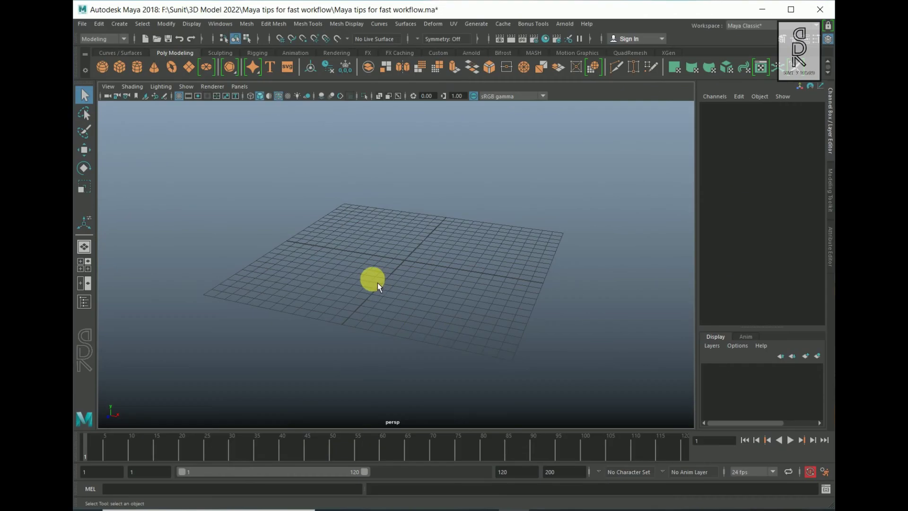
Create a new polygon cube at the origin and hide the viewport grid
left_click(120, 71)
right_click_drag(446, 307, 506, 299, "alt")
left_click_drag(506, 299, 472, 298, "alt")
left_click(180, 97)
scroll(468, 377, "up", 3)
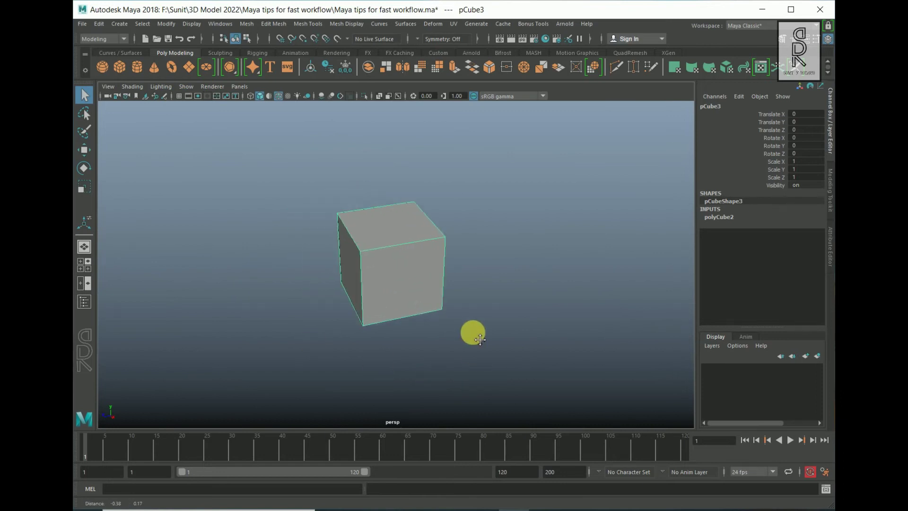
scroll(460, 308, "up", 3)
Split the cube's edge rings to divide it into four equal columns and add one crosswise loop through the middle
right_click(444, 244)
right_click_drag(442, 240, 435, 193)
left_click(417, 227)
right_click_drag(569, 204, 556, 240, "ctrl")
left_click(444, 220)
key("g")
left_click(379, 231)
key("g")
left_click(362, 213)
key("g")
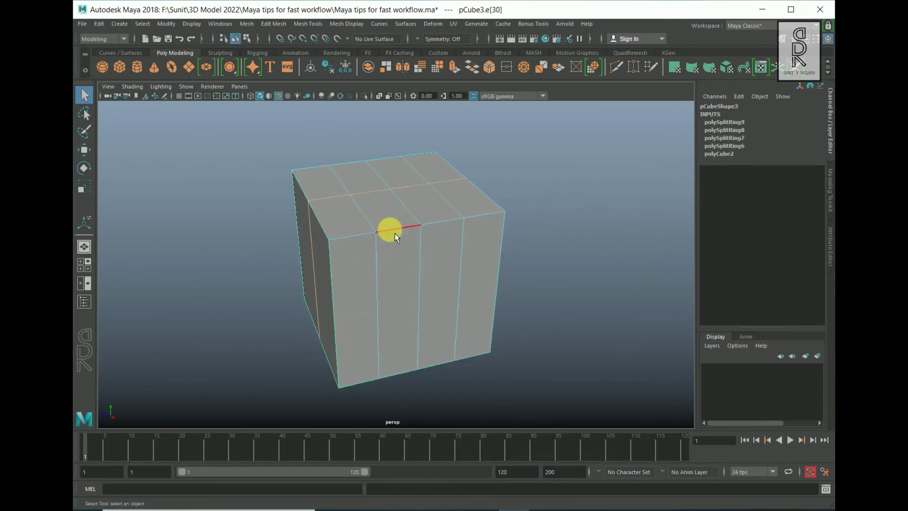
Split the remaining crosswise and vertical edge rings until every side of the cube is a 4 by 4 grid
left_click_drag(399, 223, 464, 285, "alt")
left_click(306, 209)
left_click(447, 272)
right_click_drag(473, 242, 593, 258, "ctrl")
left_click(479, 371)
key("g")
left_click(447, 264)
key("g")
left_click(607, 264)
Delete two adjacent central faces on the cube's top and return to object mode
left_click_drag(432, 300, 329, 357, "alt")
scroll(430, 343, "up", 2)
right_click_drag(414, 213, 415, 239)
left_click(371, 216)
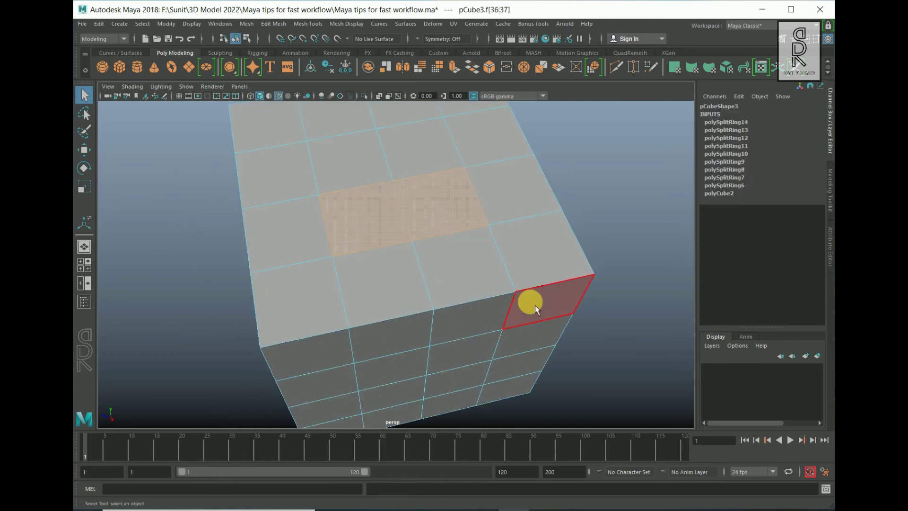
key("Delete")
scroll(513, 290, "down", 5)
right_click_drag(470, 257, 556, 191)
left_click_drag(557, 327, 389, 294, "alt")
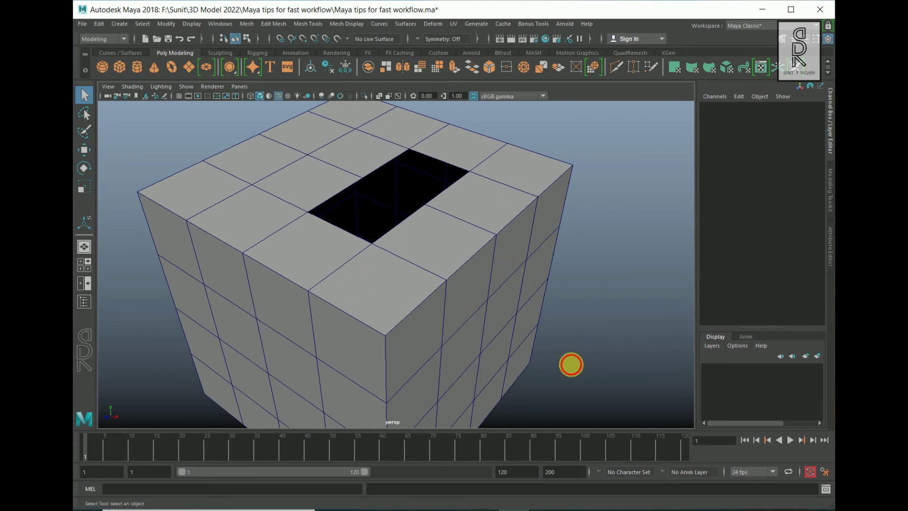
left_click_drag(571, 364, 496, 348, "alt")
Bridge the two long opposite border edges of the hole in the cube's top
left_click(459, 240)
right_click_drag(454, 224, 466, 142)
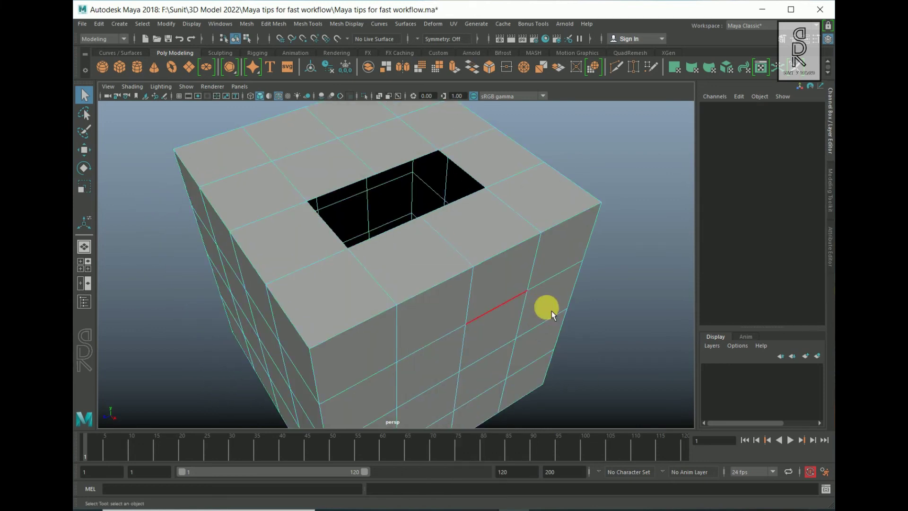
left_click_drag(544, 314, 437, 166, "alt")
left_click(372, 179)
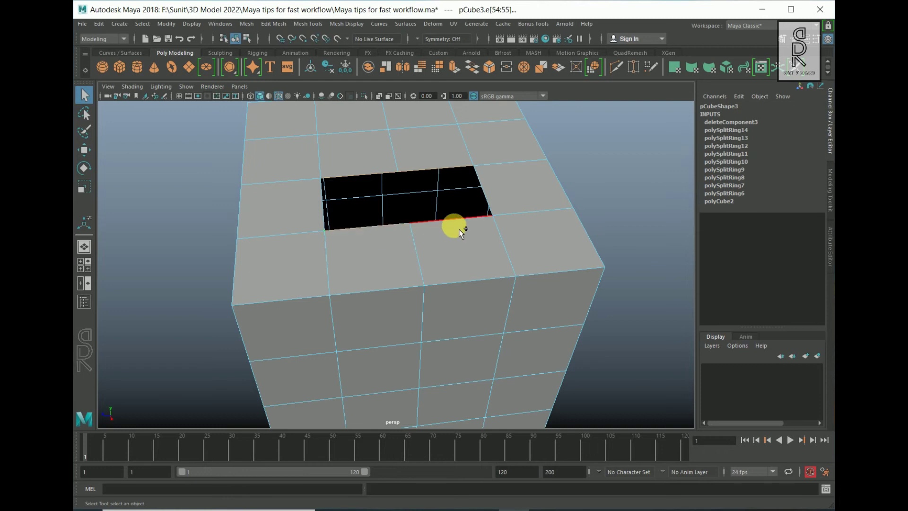
left_click_drag(424, 258, 335, 181, "alt")
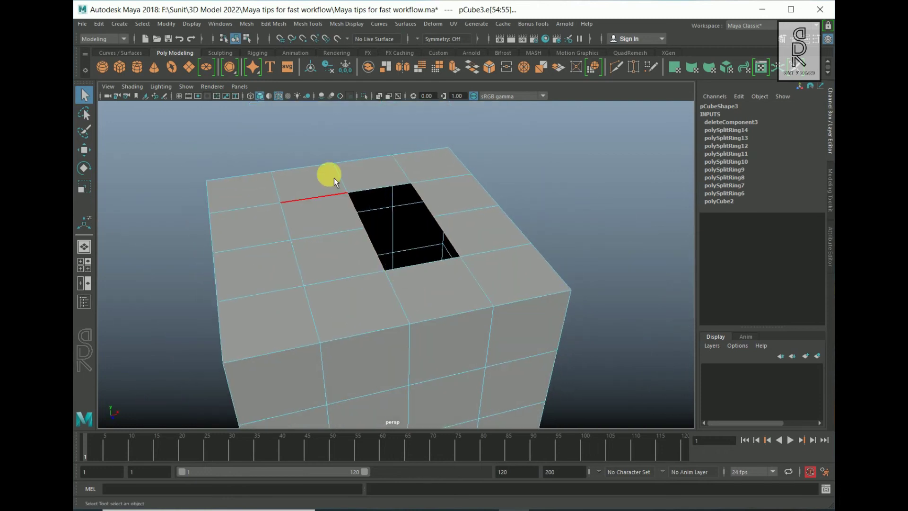
left_click(274, 24)
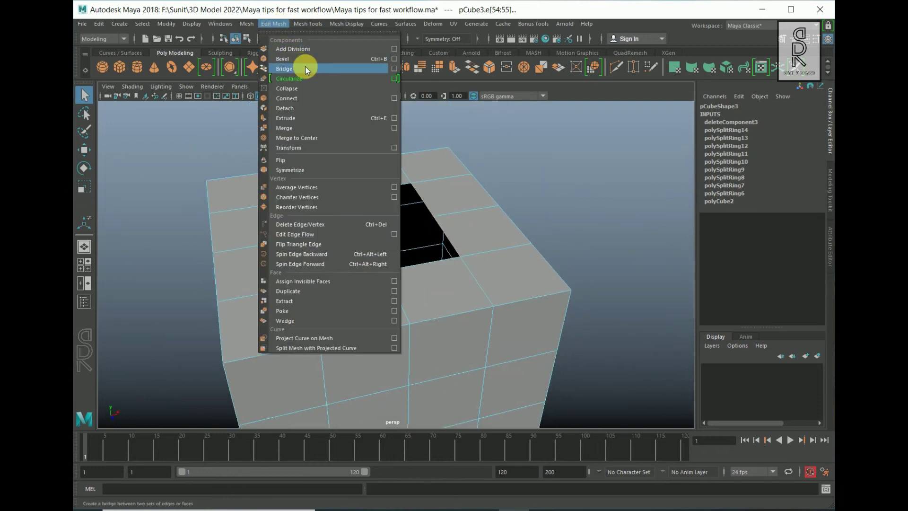
left_click(588, 192)
left_click_drag(593, 275, 598, 186, "alt")
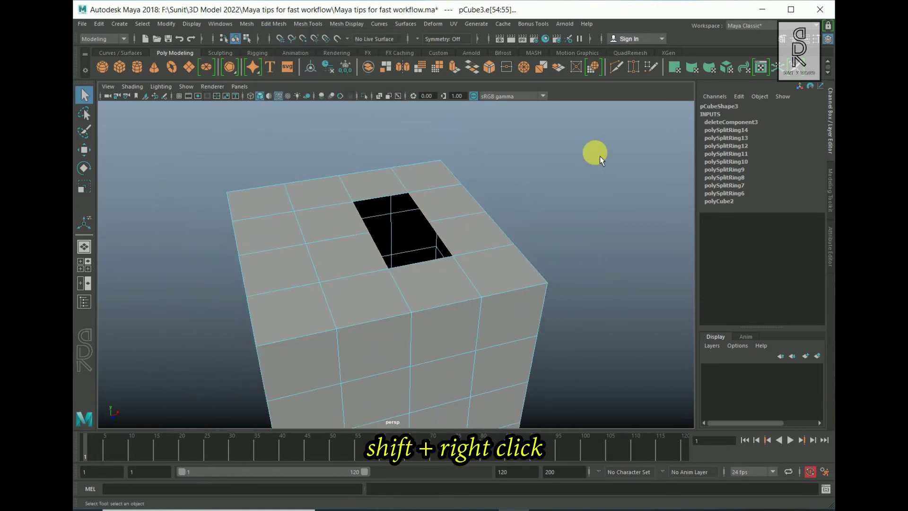
right_click(594, 154, "shift")
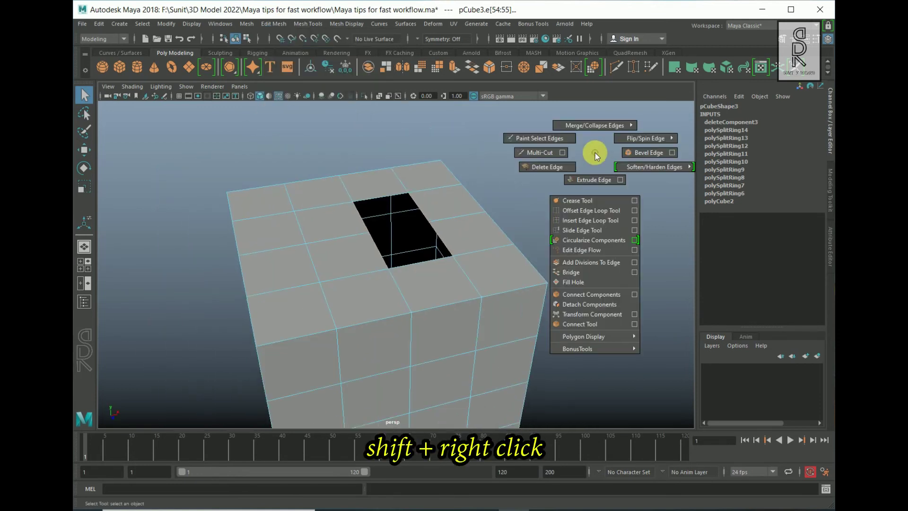
left_click(585, 273)
scroll(379, 245, "up", 5)
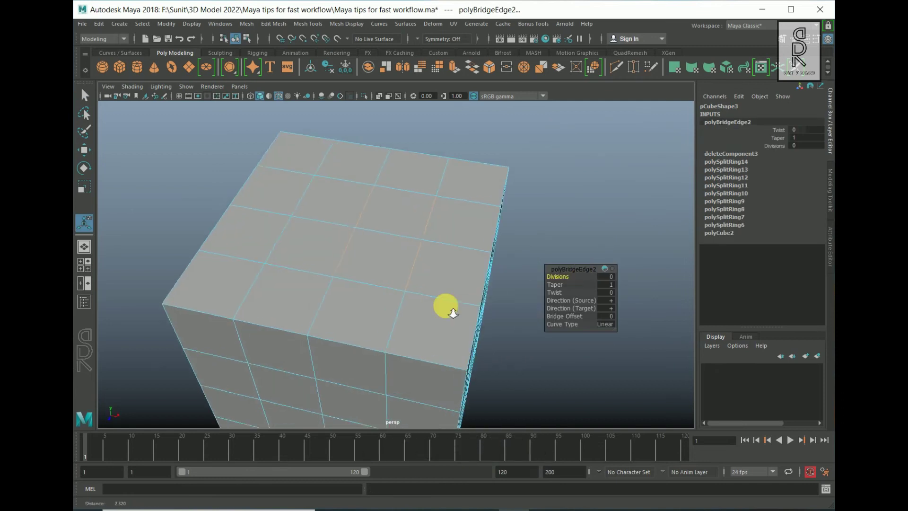
Return to object mode, clear the selection and inspect the bridged top of the cube
right_click_drag(421, 212, 557, 171)
left_click(605, 264)
scroll(605, 264, "down", 4)
left_click_drag(544, 245, 519, 216, "alt")
left_click_drag(541, 288, 510, 291, "alt")
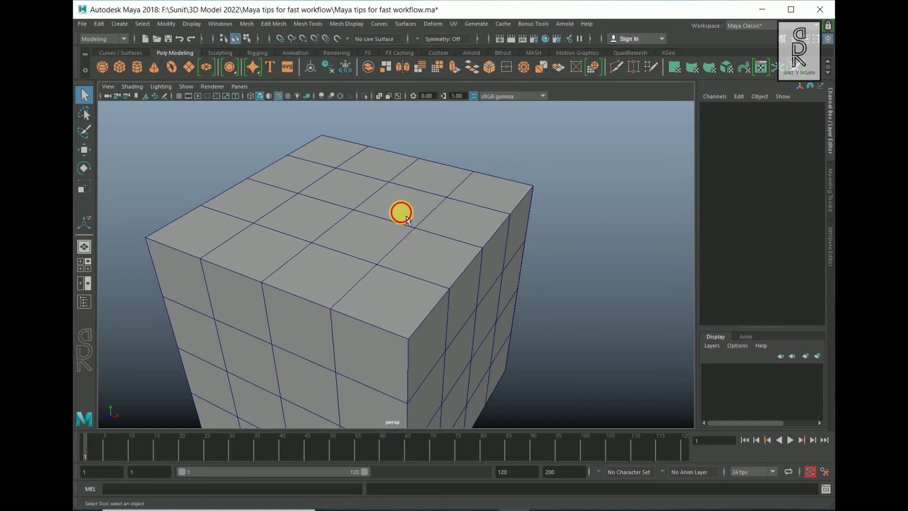
Duplicate the subdivided cube and move the copy about 2.4 units along X
left_click(407, 219)
scroll(450, 260, "down", 4)
mouse_move(537, 292)
left_mouse_down("alt")
mouse_move(458, 271)
mouse_move(544, 302)
mouse_move(526, 292)
left_mouse_up("alt")
left_click(86, 149)
key("ctrl+d")
left_click_drag(397, 286, 650, 343)
left_click(459, 327)
left_click_drag(359, 312, 320, 301, "alt")
right_click_drag(320, 301, 337, 339, "alt")
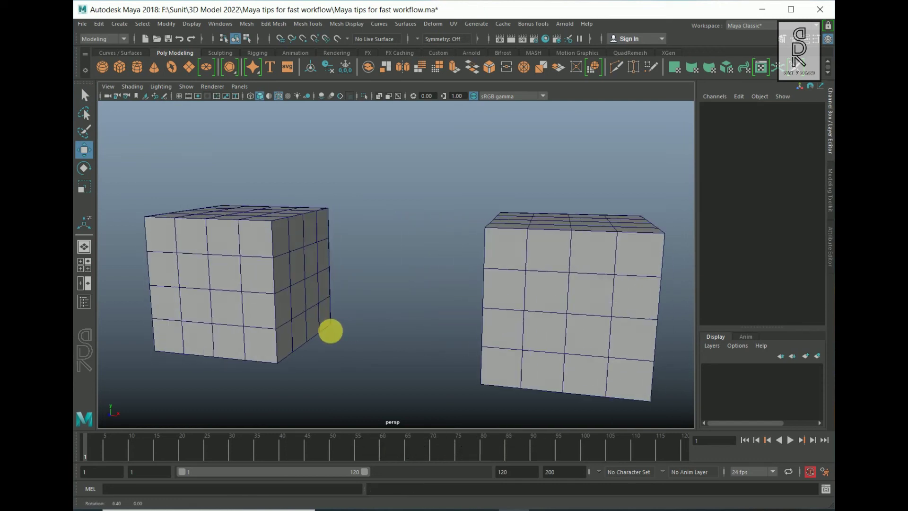
Combine the original cube and its copy into a single mesh
left_click(322, 288)
left_click_drag(485, 349, 531, 275, "alt")
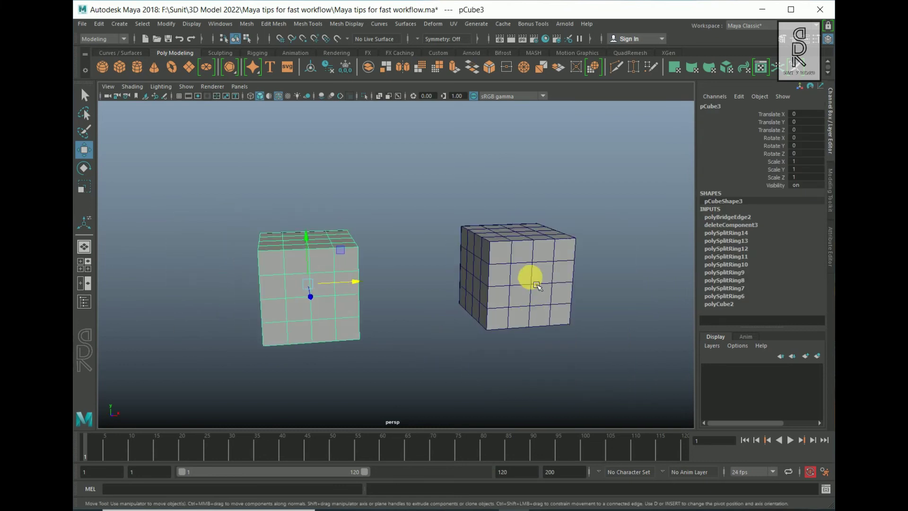
left_click(528, 311)
left_click_drag(433, 326, 418, 272, "alt")
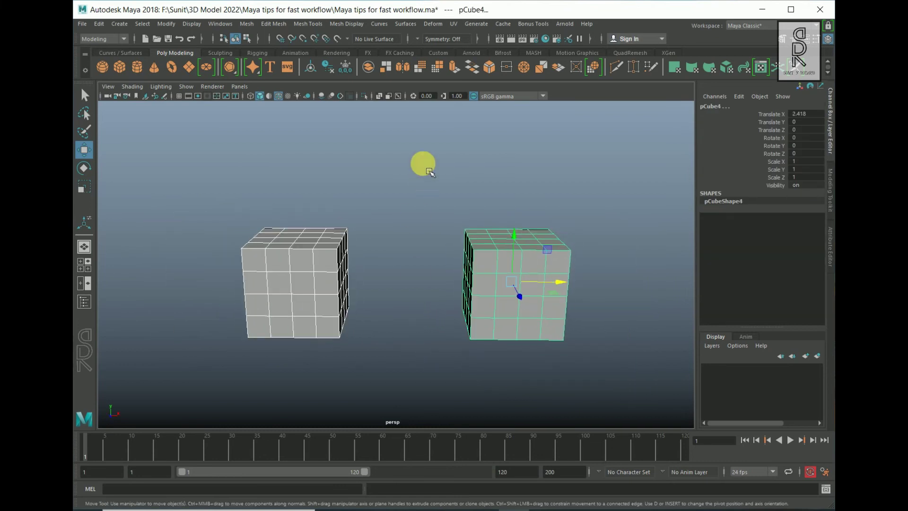
left_click(244, 24)
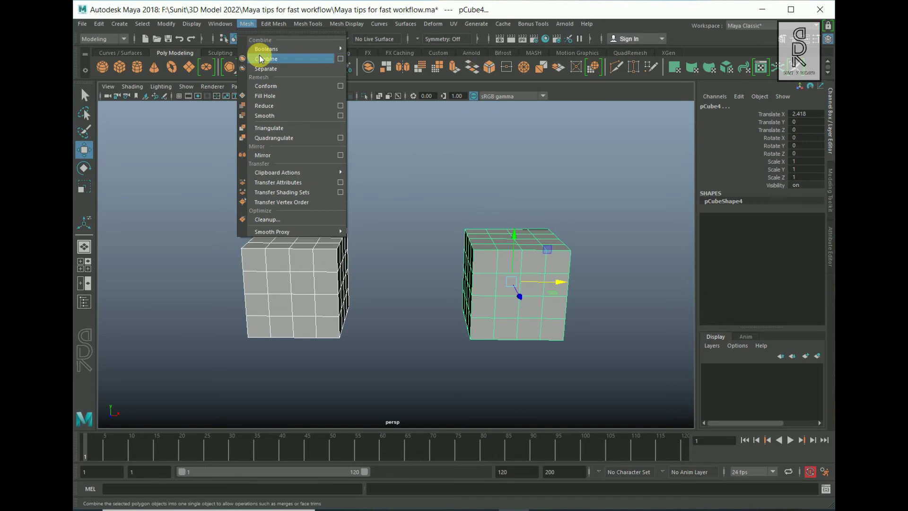
left_click(444, 257)
right_click_drag(432, 161, 430, 343, "shift")
scroll(434, 349, "up", 5)
left_click_drag(529, 349, 616, 365, "alt")
left_click(440, 360)
Bridge the upper back faces on the facing inner sides of the two cubes and return to object mode
scroll(418, 342, "down", 5)
left_click_drag(542, 378, 364, 319, "alt")
scroll(484, 362, "up", 5)
mouse_move(284, 222)
right_mouse_down()
mouse_move(277, 234)
mouse_move(300, 227)
right_mouse_up()
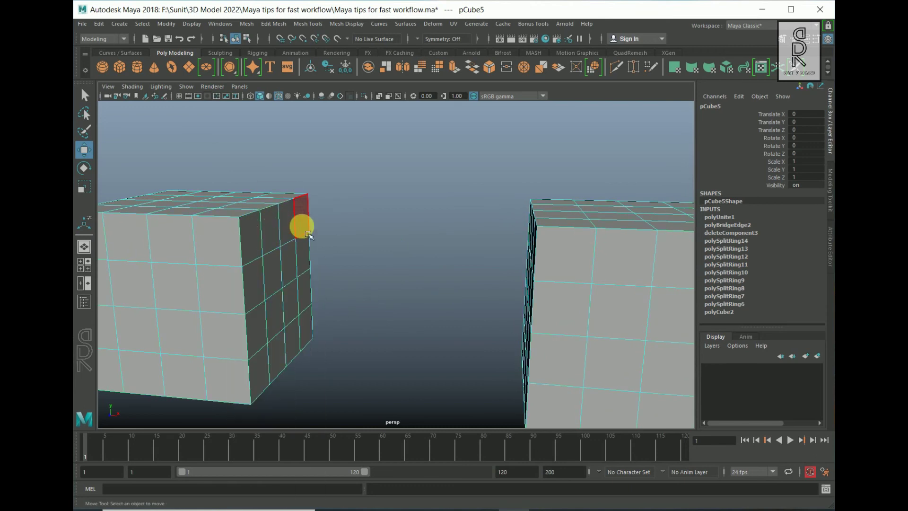
left_click(301, 222)
left_click_drag(384, 296, 473, 287, "alt")
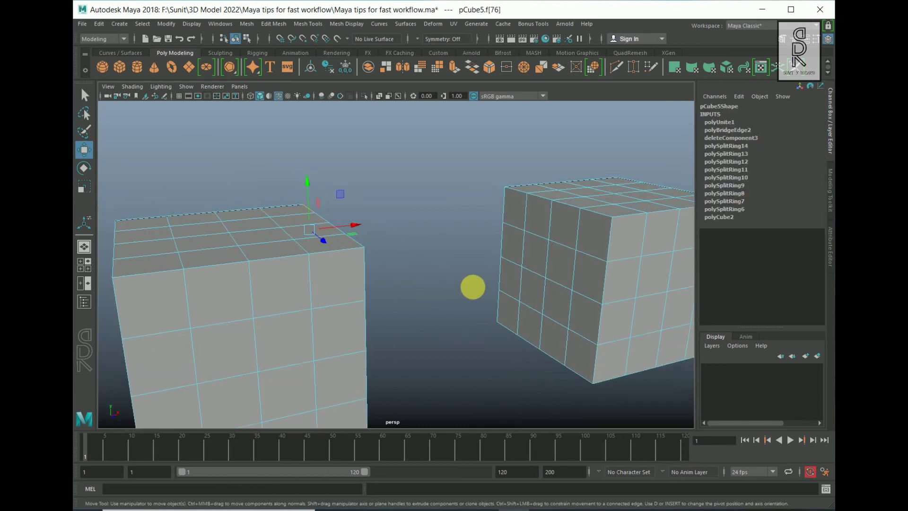
left_click_drag(423, 318, 452, 290, "alt")
right_click_drag(478, 156, 477, 290, "shift")
left_click_drag(458, 290, 414, 227, "alt")
right_click_drag(414, 227, 476, 194)
right_click_drag(627, 317, 543, 285, "alt")
Bridge the bottom rows of faces on the facing inner sides of the two cubes
left_click_drag(544, 284, 337, 273, "alt")
right_click_drag(315, 254, 337, 319)
left_click(334, 312)
left_click_drag(297, 352, 476, 298, "alt")
left_click(523, 323, "shift")
left_click_drag(511, 325, 401, 286, "alt")
right_click(402, 283, "shift")
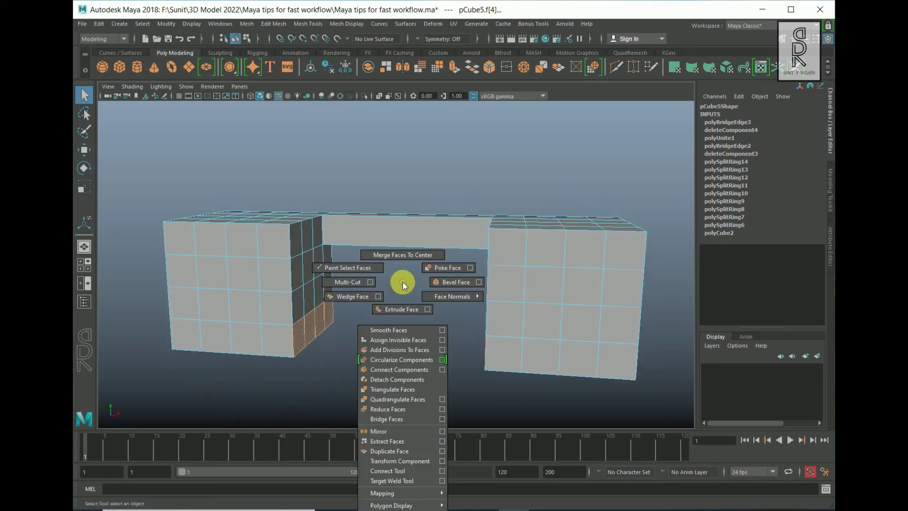
left_click(404, 417)
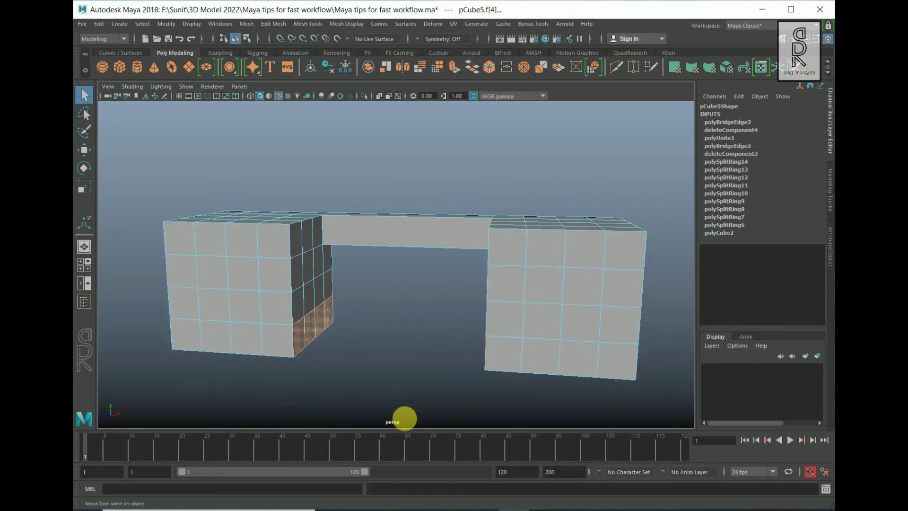
left_click_drag(421, 367, 421, 381, "alt")
right_click_drag(398, 322, 462, 196)
left_click(520, 217)
Bridge a facing pair of middle inner faces between the cubes with 4 divisions and a twist of about 32
left_click_drag(529, 285, 487, 291, "alt")
left_click_drag(464, 333, 417, 279, "alt")
left_click(282, 264)
left_click(536, 262, "shift")
right_click_drag(418, 280, 416, 418, "shift")
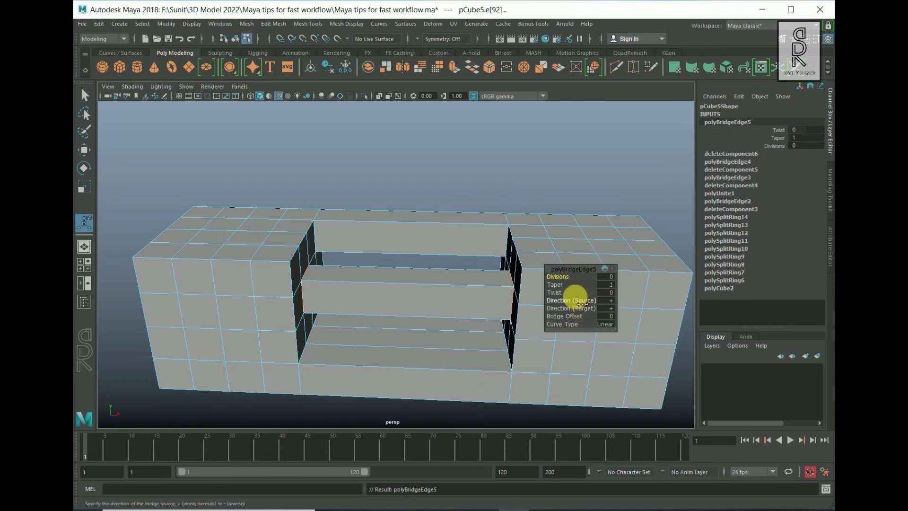
mouse_move(561, 286)
left_mouse_down()
mouse_move(607, 293)
mouse_move(571, 280)
mouse_move(574, 311)
mouse_move(564, 295)
mouse_move(574, 295)
left_mouse_up()
key("ctrl+z")
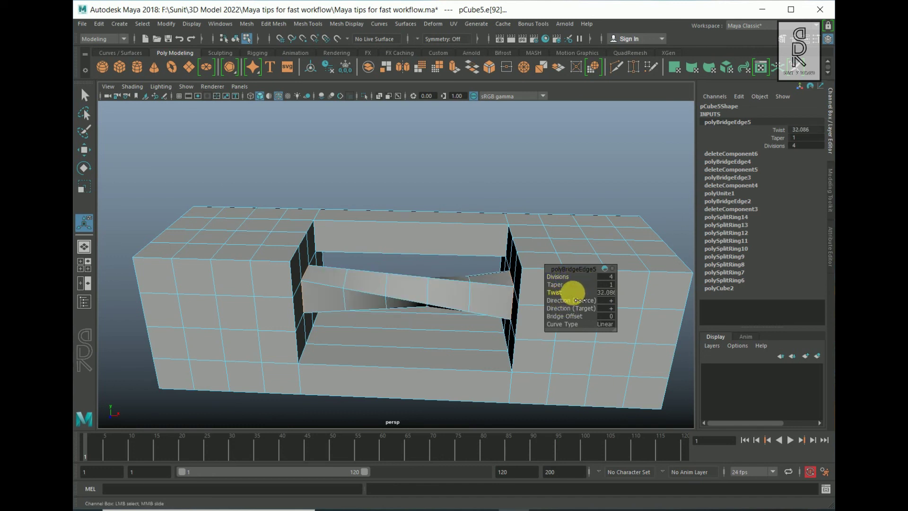
left_click_drag(421, 358, 393, 364, "alt")
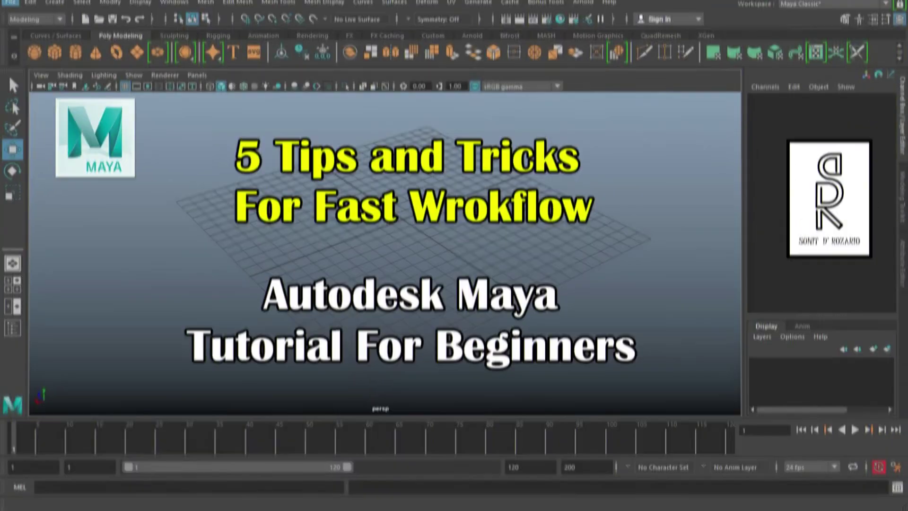